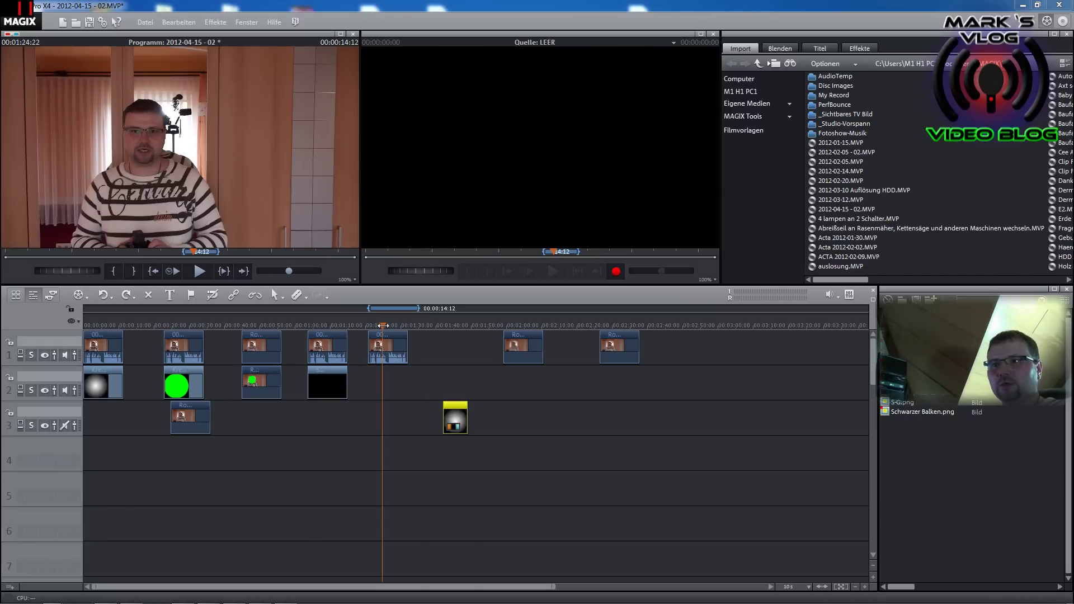
Step: Try the Mosaik distortion effect on the fifth clip in track 1, and reset the effect to zero
drag(383, 325, 368, 325)
click(388, 355)
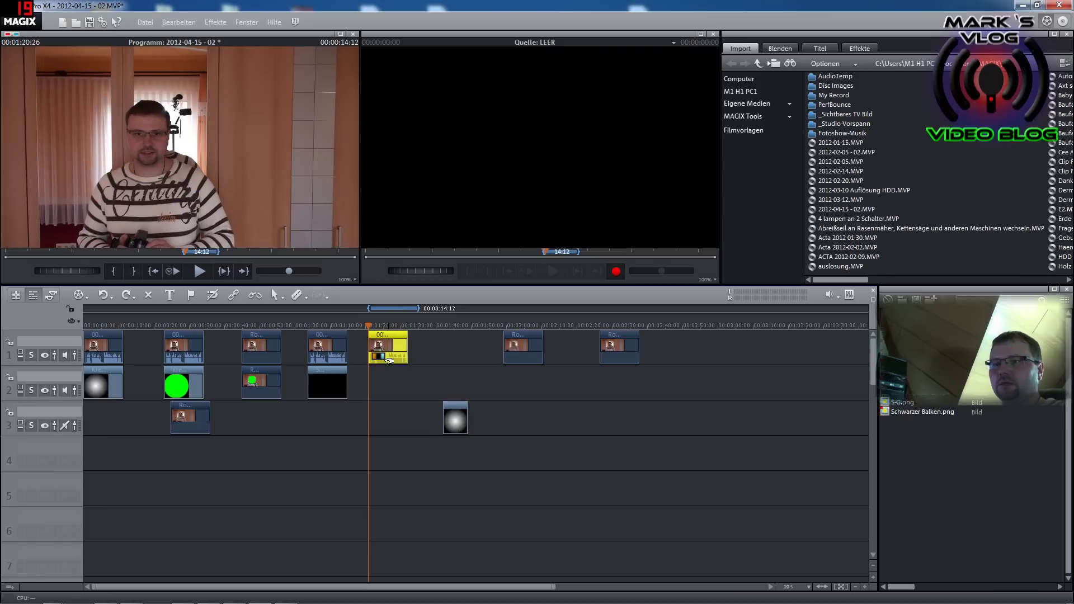
drag(370, 325, 391, 325)
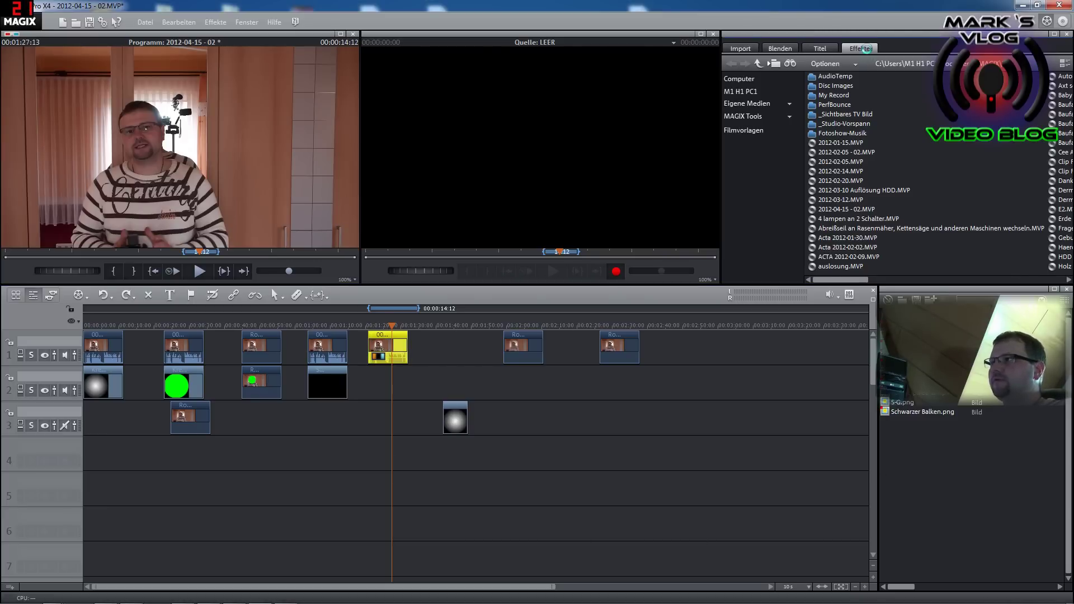
click(866, 48)
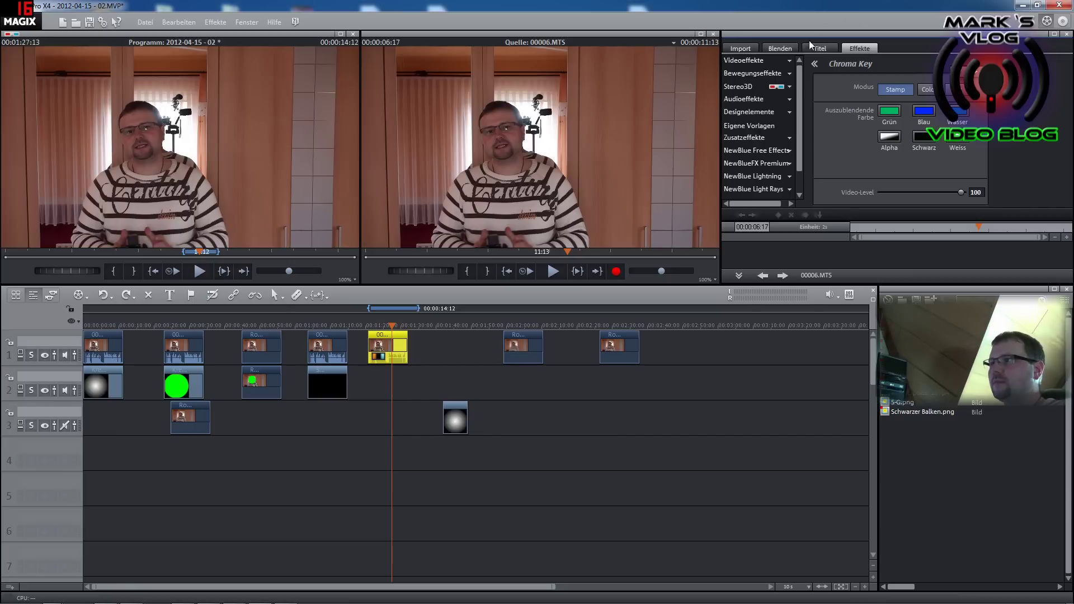
click(749, 60)
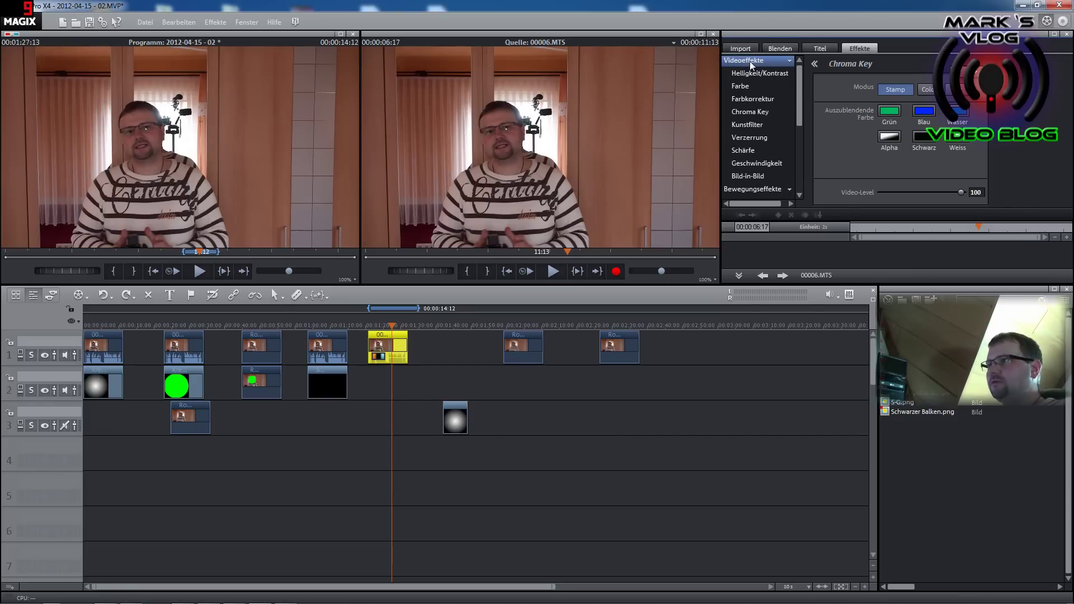
click(744, 139)
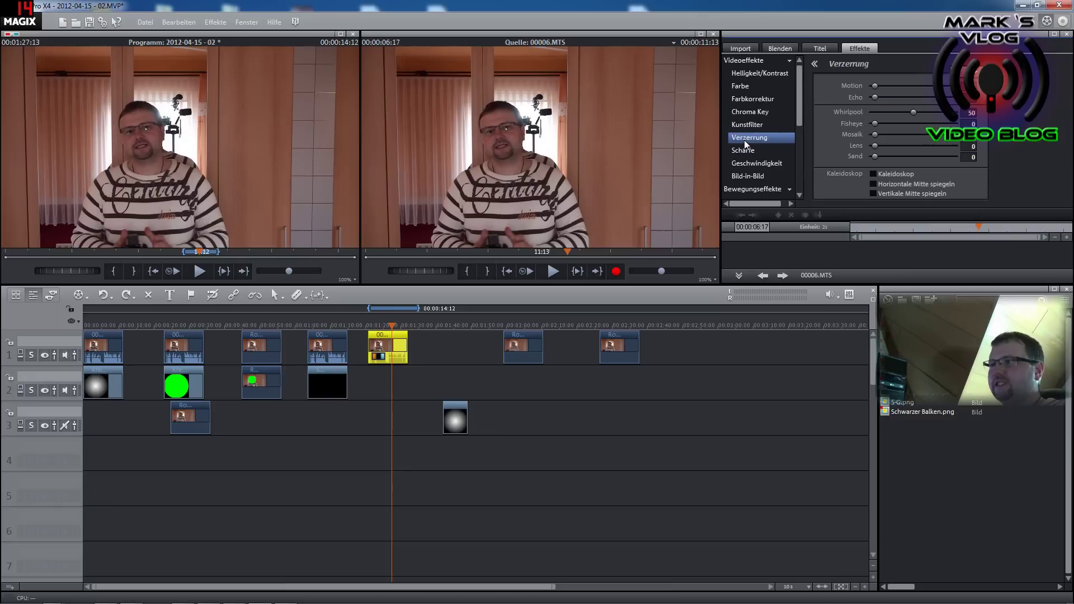
click(875, 136)
drag(876, 137, 928, 134)
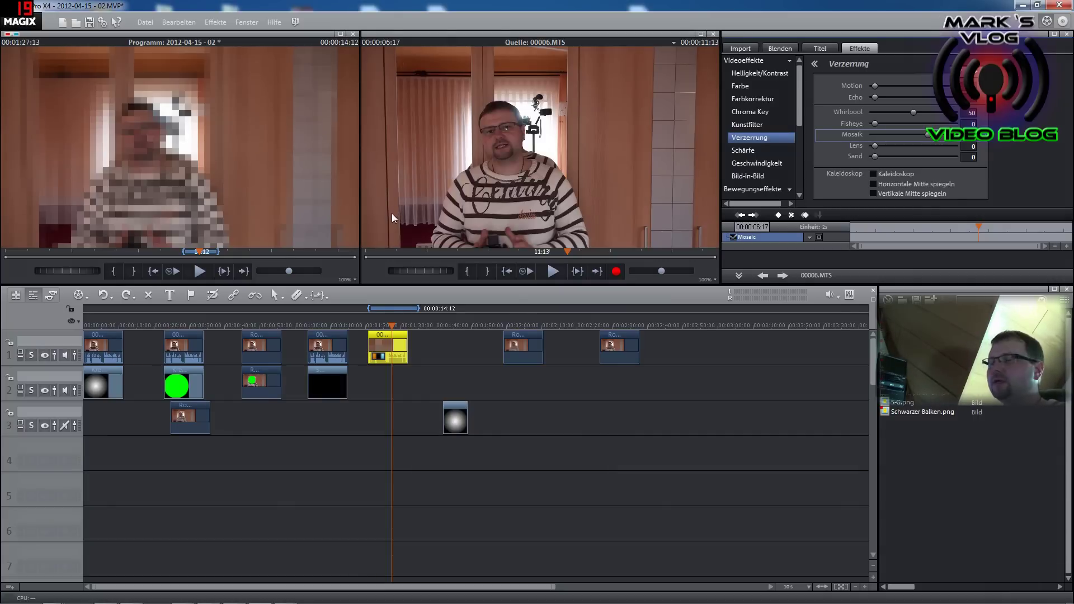
drag(929, 139, 873, 137)
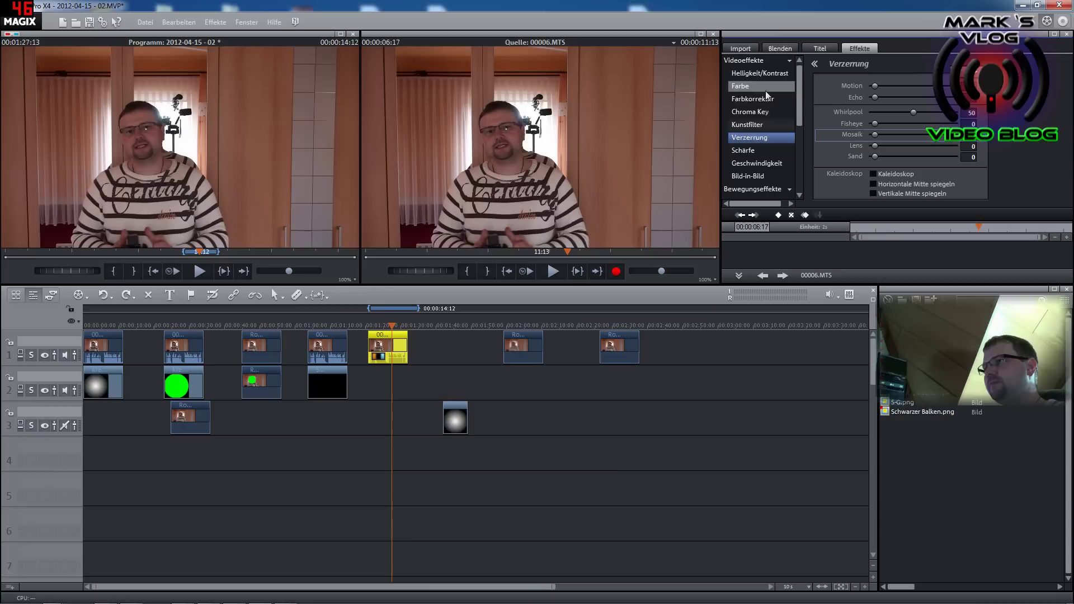
Step: Set the artistic blur (Künstlerische Unschärfe) of the fifth clip in track 1 to 50
click(744, 150)
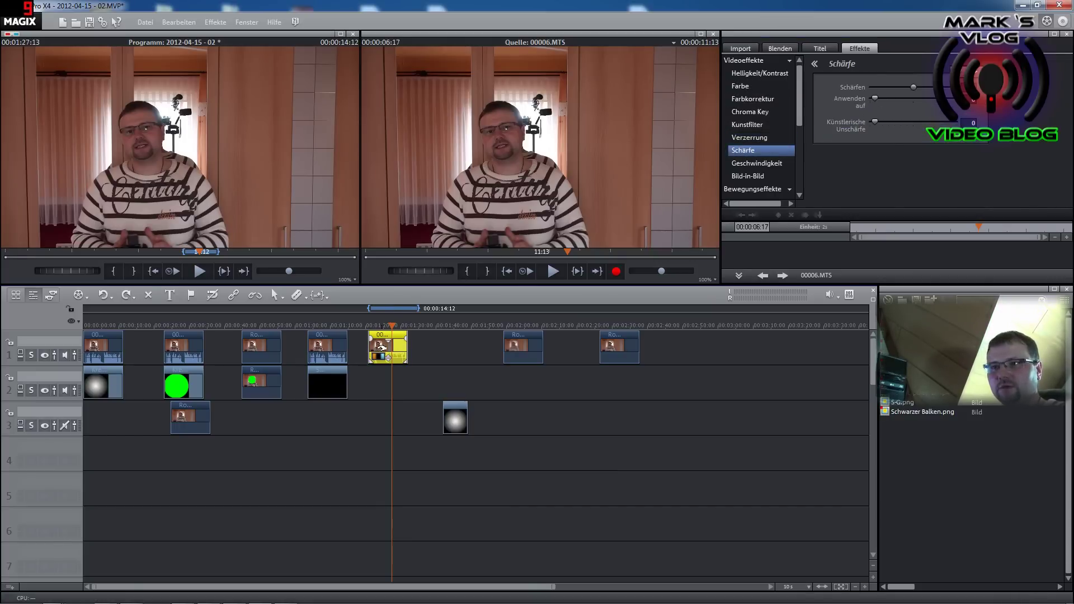
click(874, 122)
drag(874, 120, 913, 122)
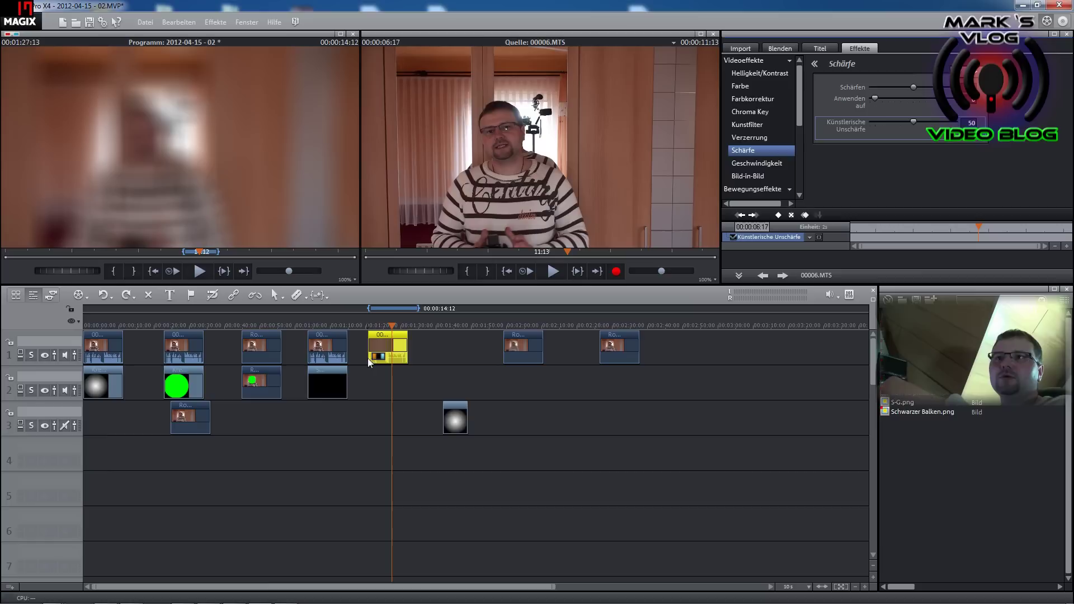
click(147, 22)
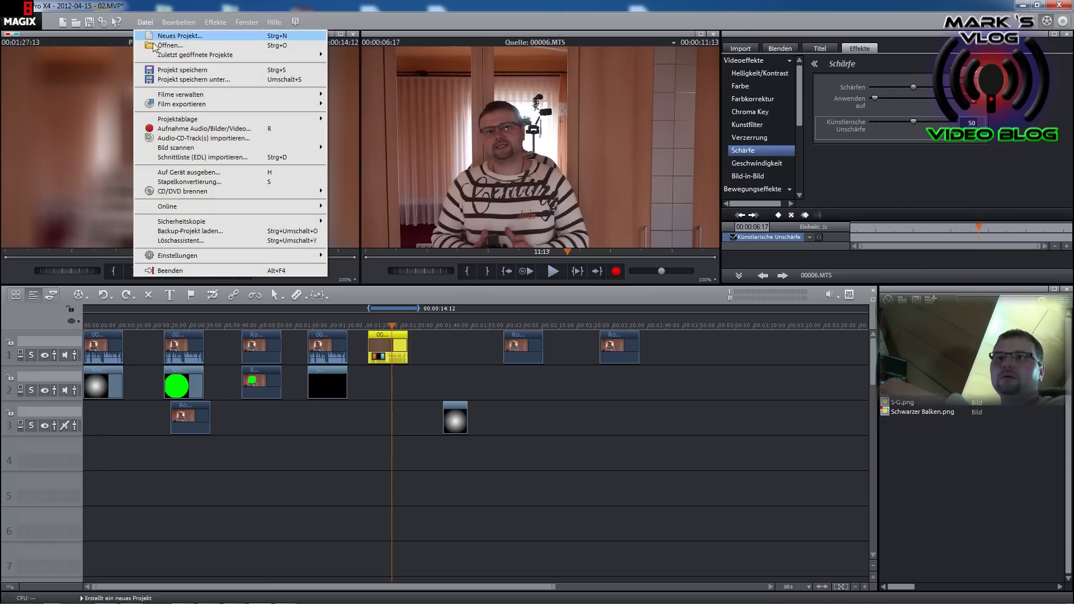
mouse_move(176, 106)
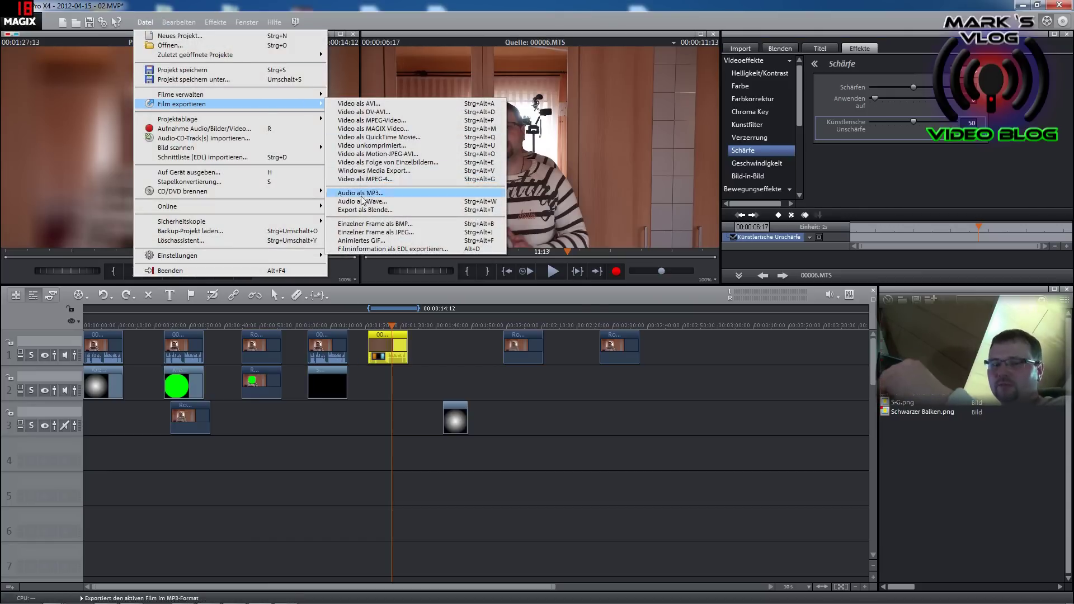
click(565, 441)
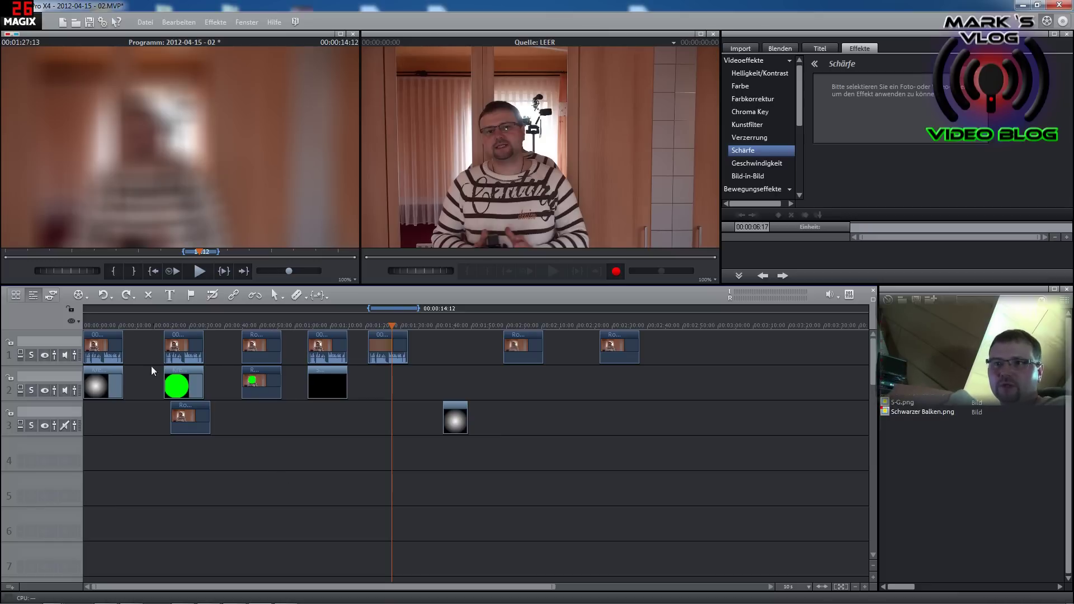
Step: Move the soft circle mask from track 2 to the free space on track 3, and switch to Xara Designer Pro 7
drag(109, 389, 141, 432)
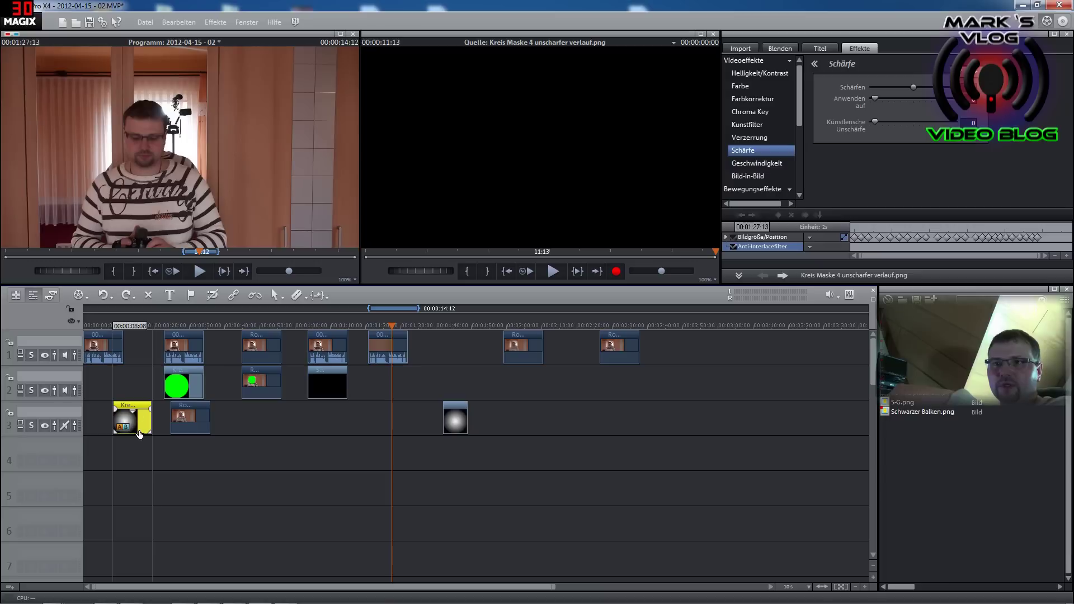
click(90, 324)
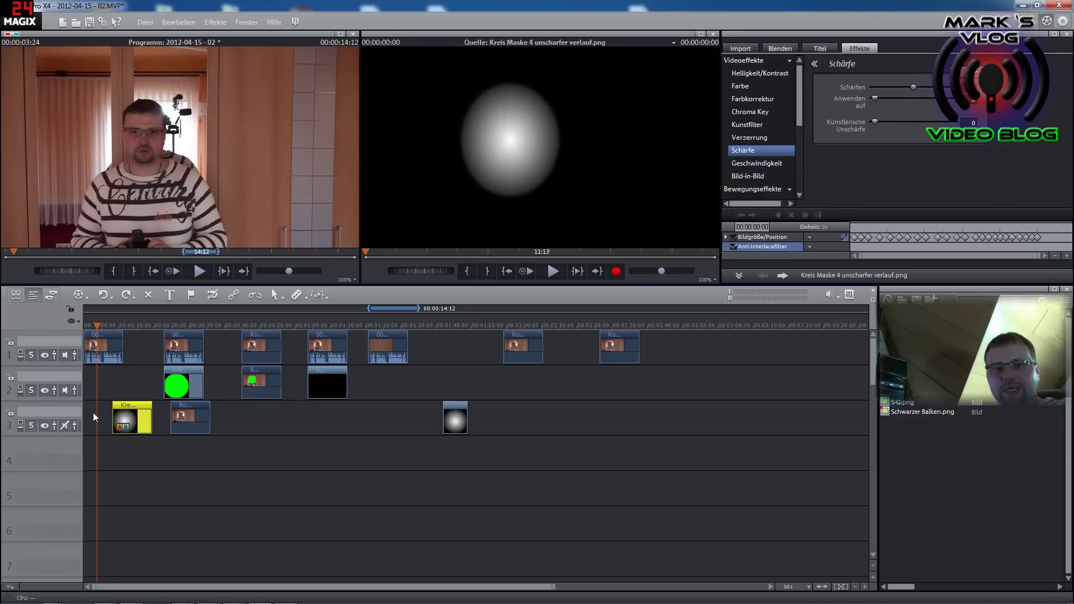
mouse_move(120, 599)
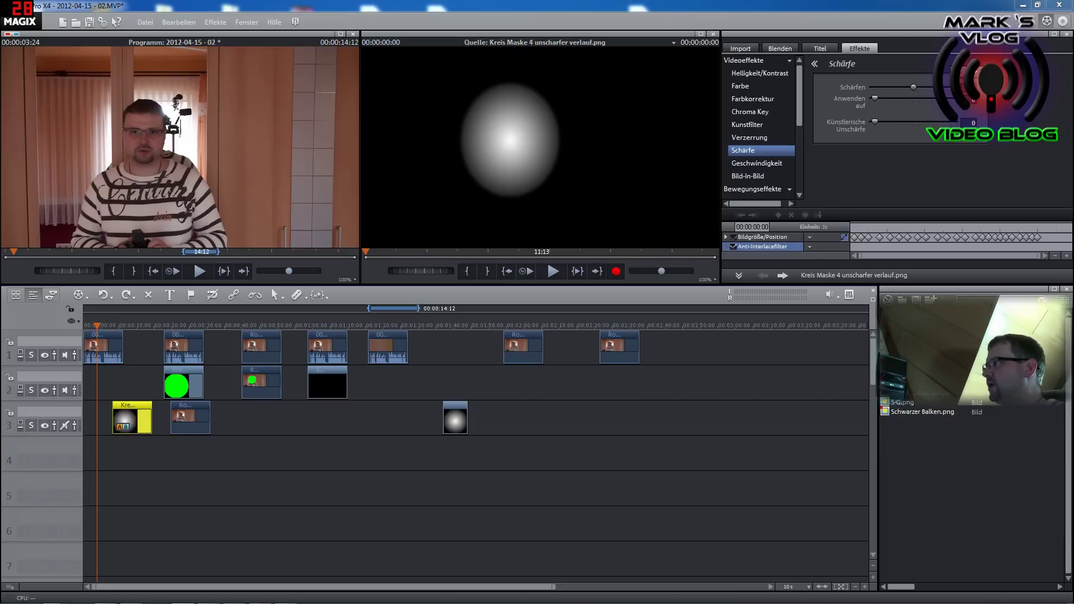
key(alt+Tab)
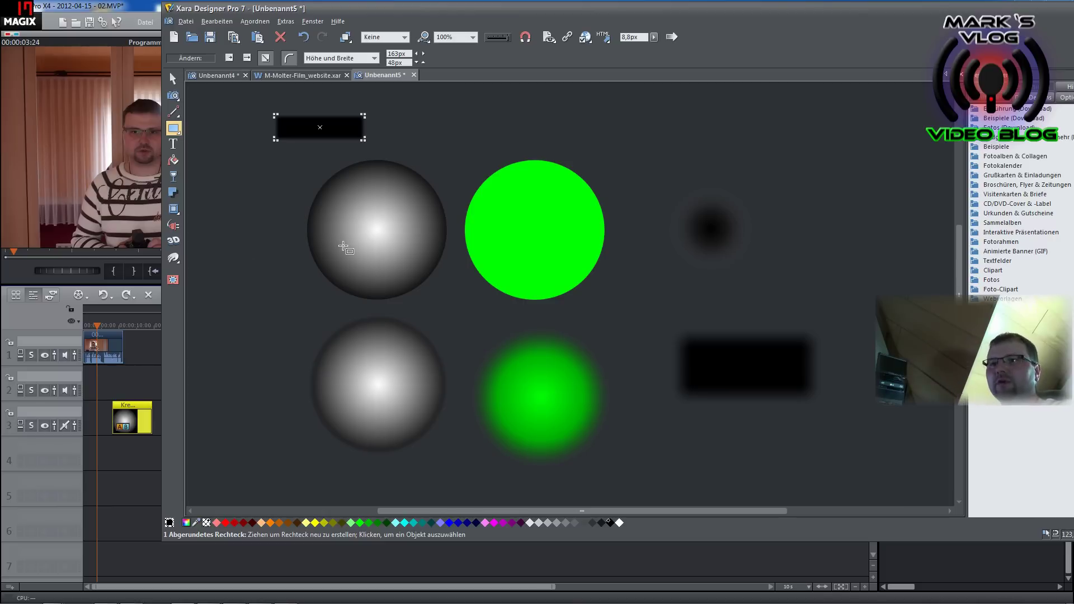
Step: Draw a black circle about 110 px across and place it beside the large upper gradient circle
click(174, 130)
click(196, 127)
drag(187, 127, 246, 187)
click(295, 133)
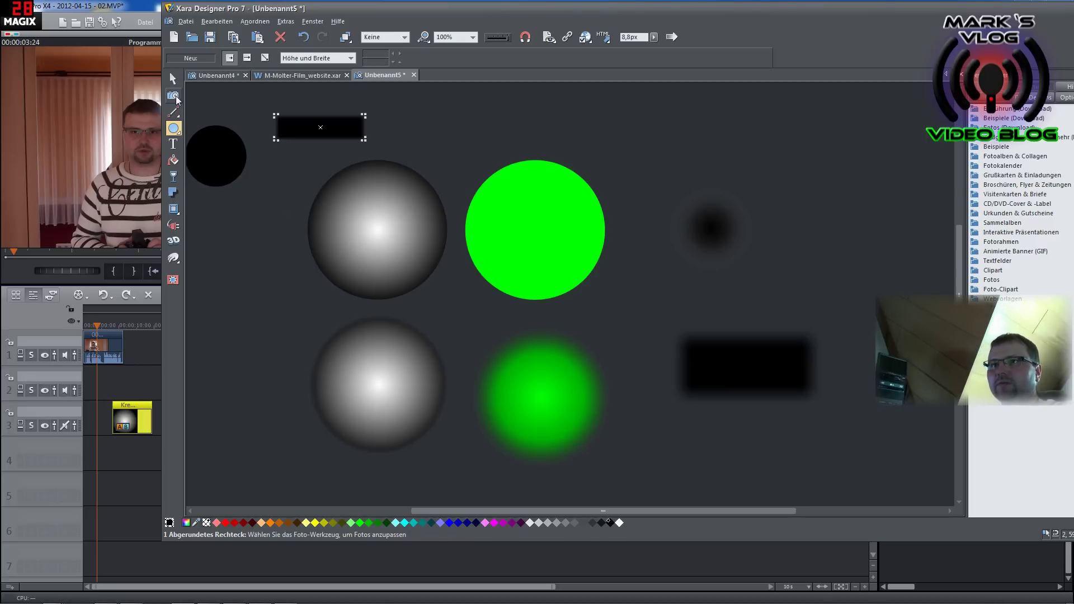
click(173, 78)
drag(216, 155, 258, 269)
Step: Fill the small circle with a circular (Kreisförmig) gradient reaching from its centre to its edge
click(174, 161)
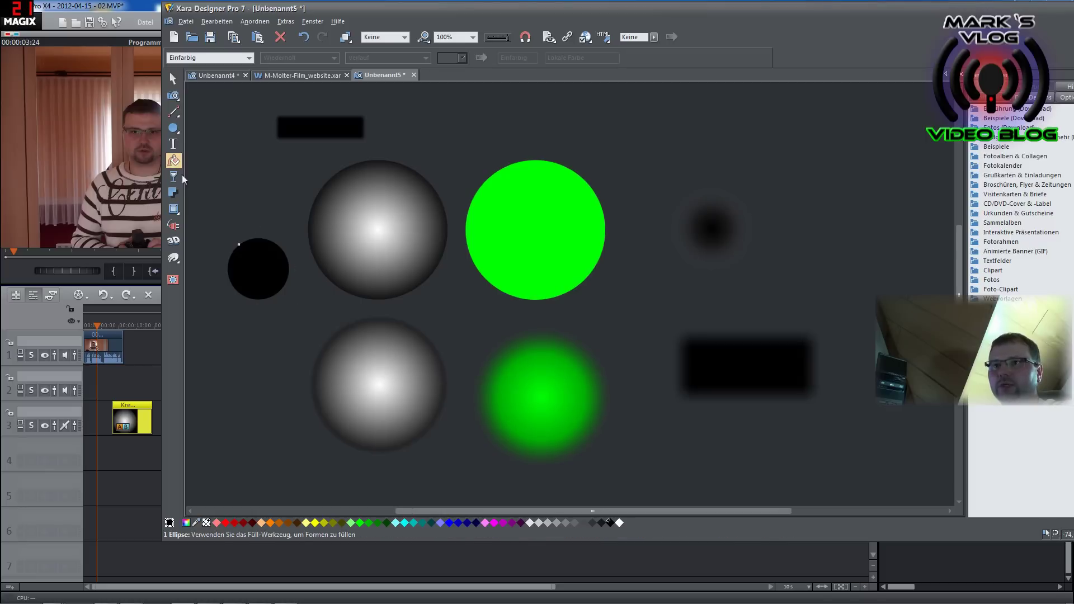
click(248, 58)
click(218, 83)
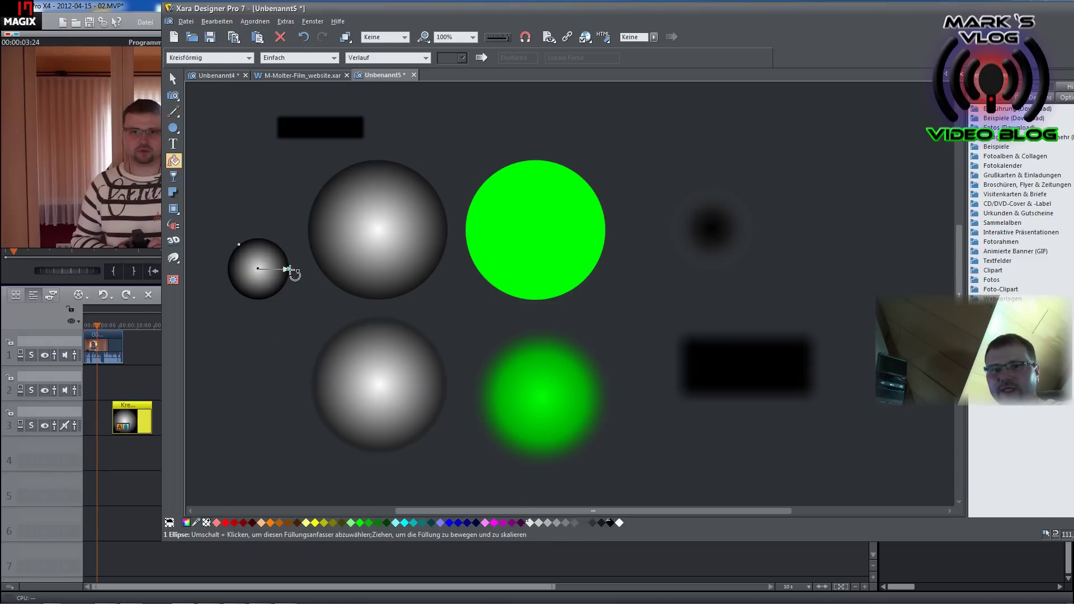
drag(289, 269, 289, 269)
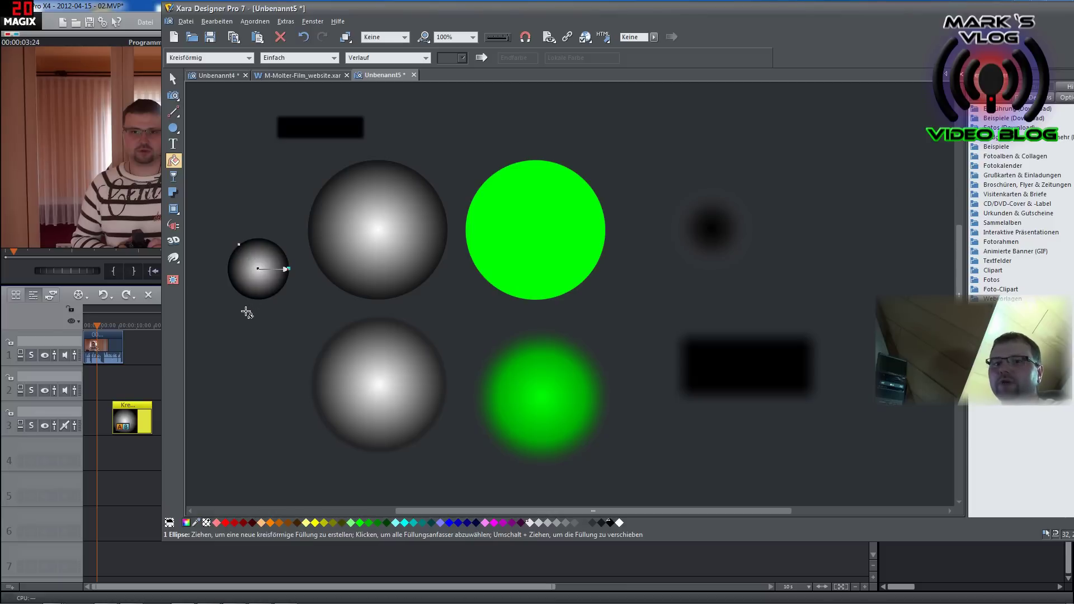
Step: Feather the small gradient circle's edge by 9.8 px, and delete the circle
click(654, 38)
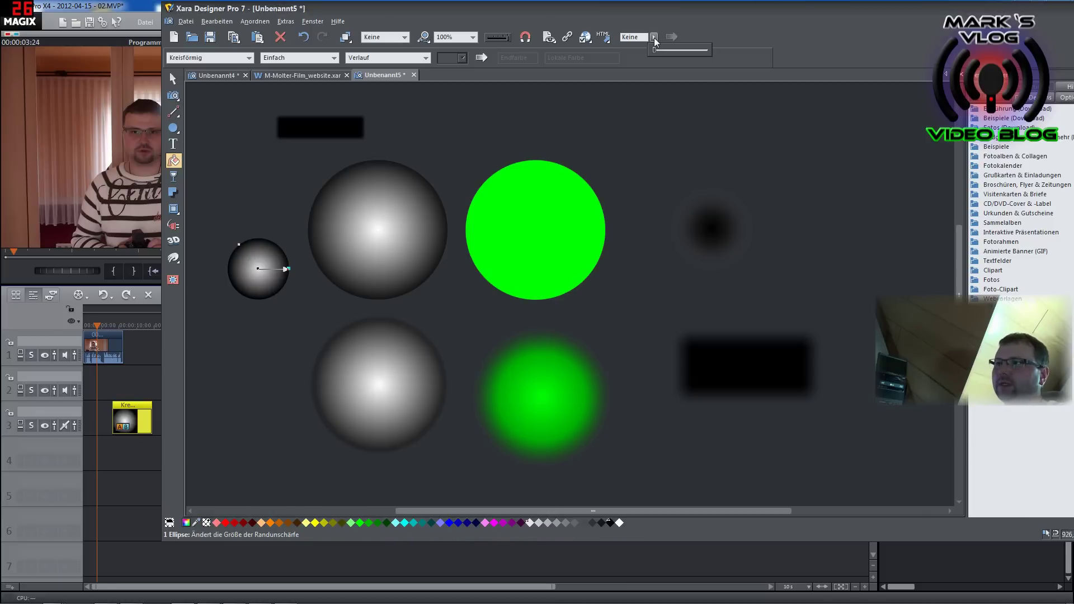
mouse_move(656, 53)
mouse_down()
mouse_move(699, 54)
mouse_move(667, 53)
mouse_move(691, 53)
mouse_move(672, 61)
mouse_up()
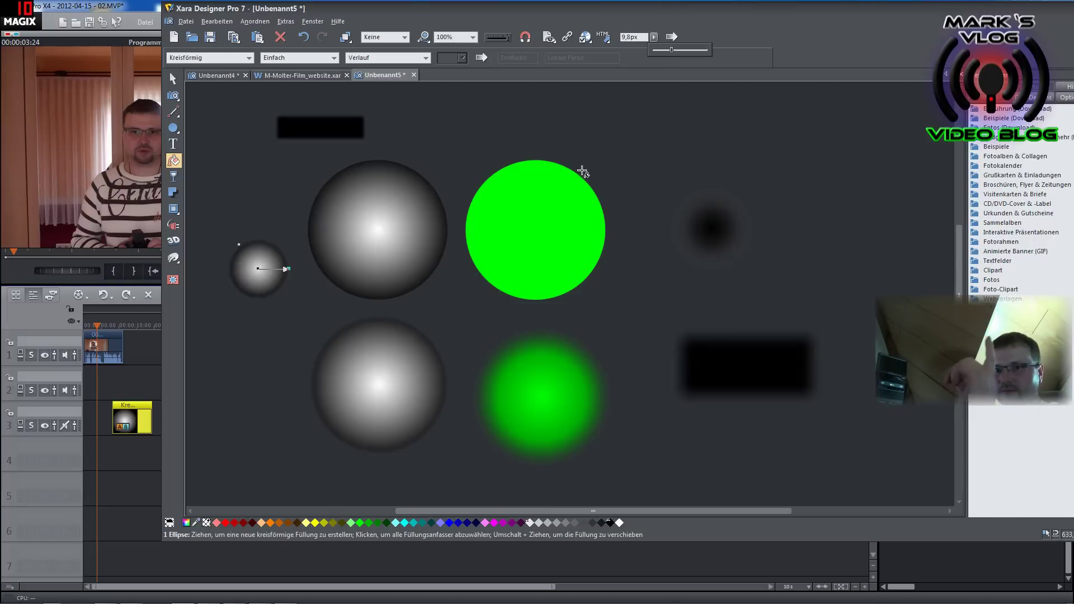
click(173, 79)
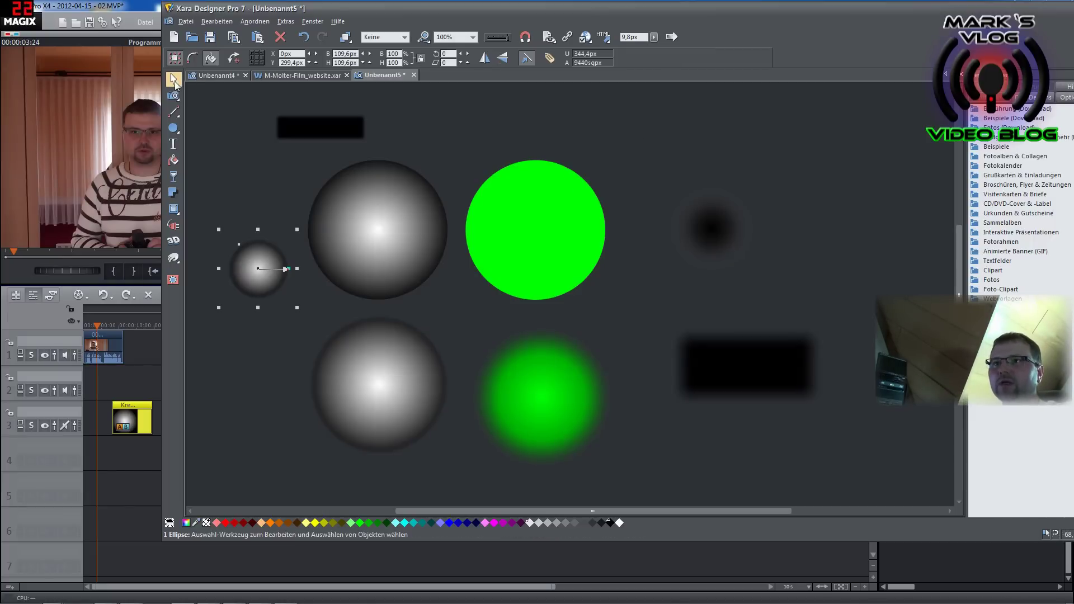
key(Delete)
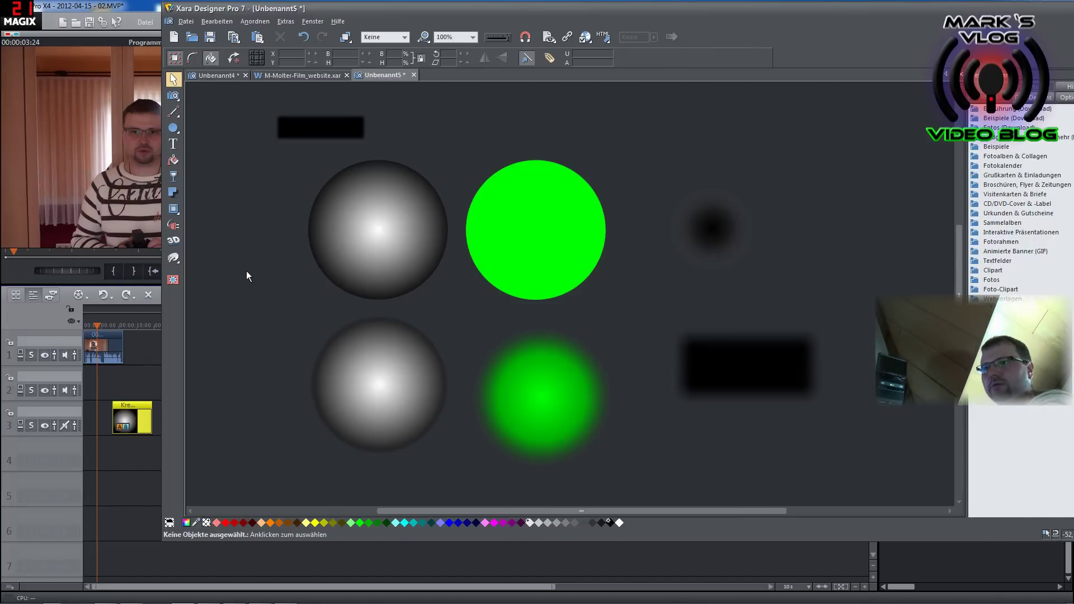
Step: Nudge the solid green circle slightly up and right, and draw a rectangle about 144 × 42 px beside the upper gradient circle
click(497, 240)
mouse_move(542, 267)
mouse_down()
mouse_move(567, 271)
mouse_move(549, 261)
mouse_up()
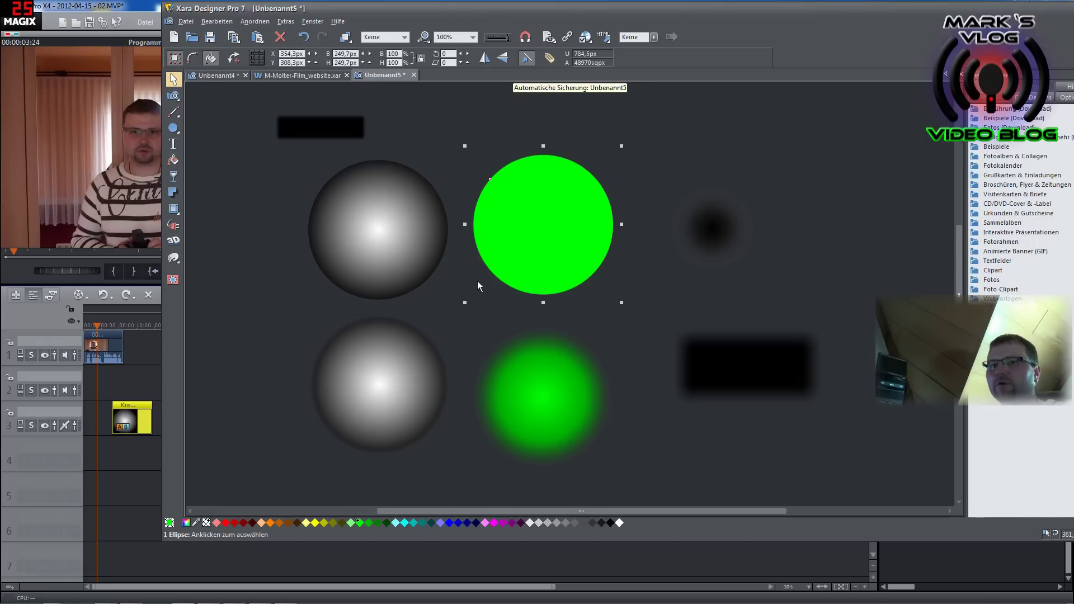
click(174, 128)
click(195, 131)
mouse_move(218, 166)
mouse_down()
mouse_move(283, 206)
mouse_move(299, 189)
mouse_up()
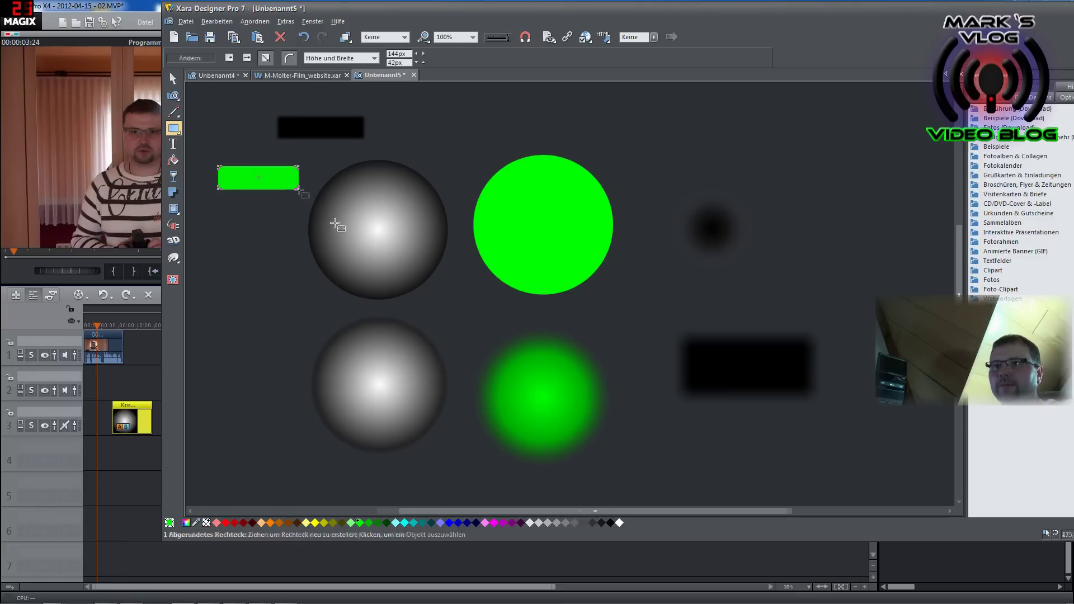
Step: Colour the new rectangle black and feather its edges by 11.7 px
click(610, 523)
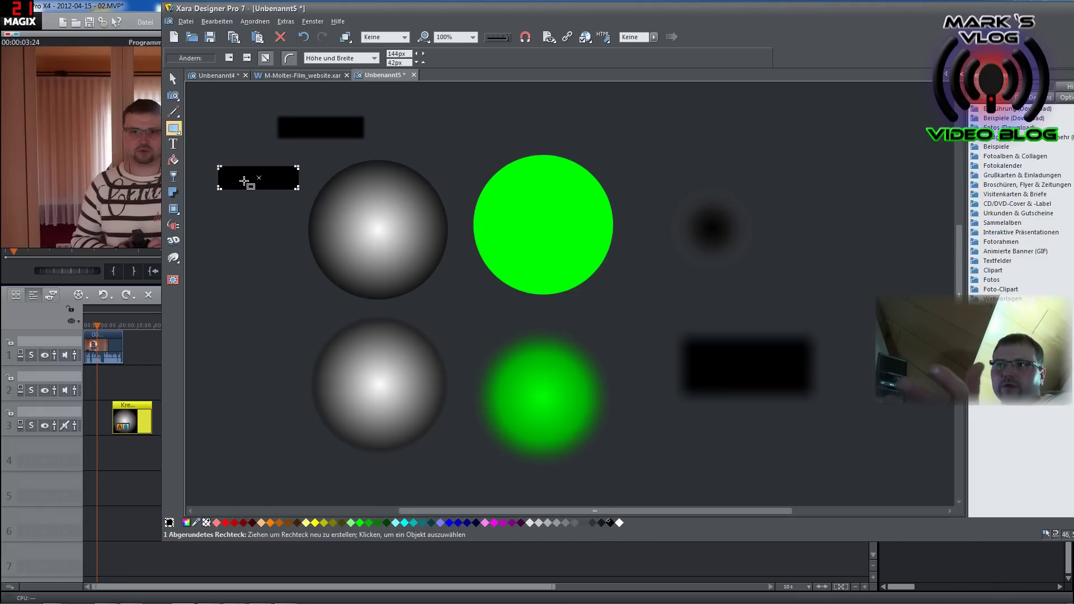
click(654, 37)
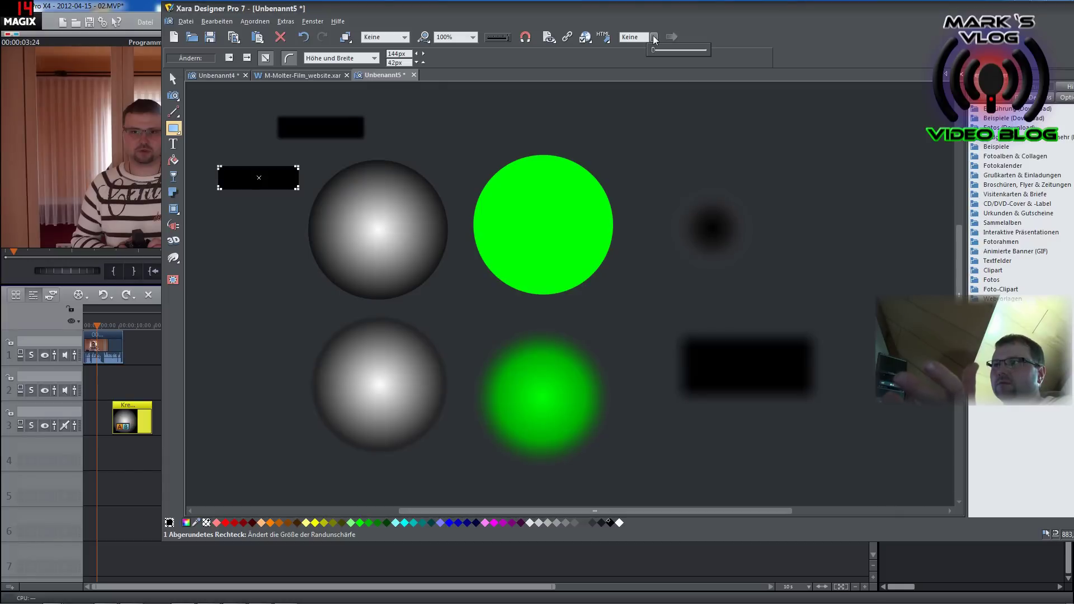
drag(653, 50, 672, 55)
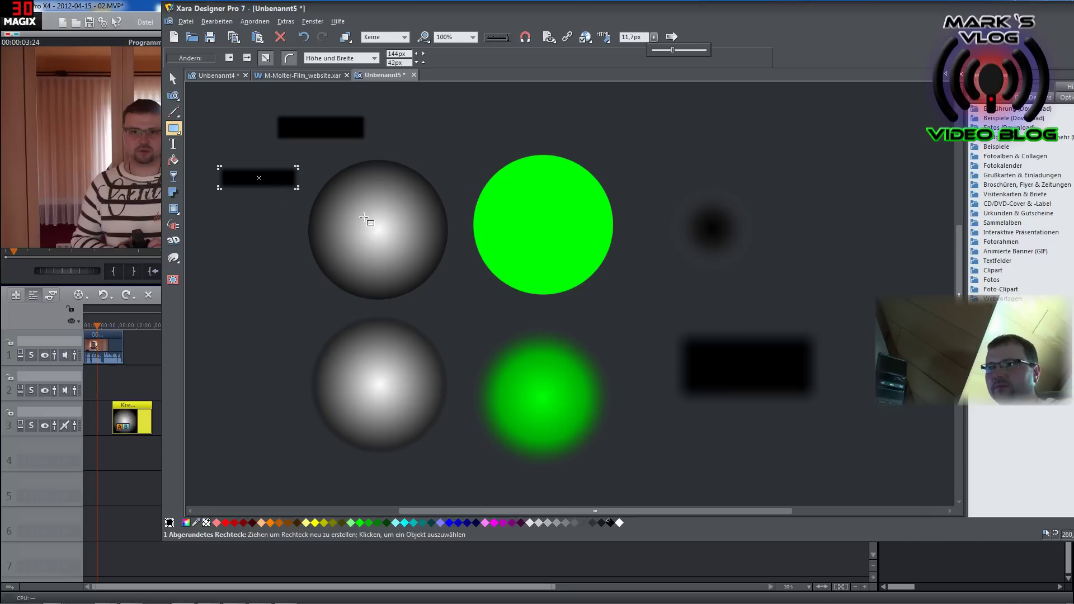
click(171, 80)
click(365, 221)
click(550, 225)
click(722, 358)
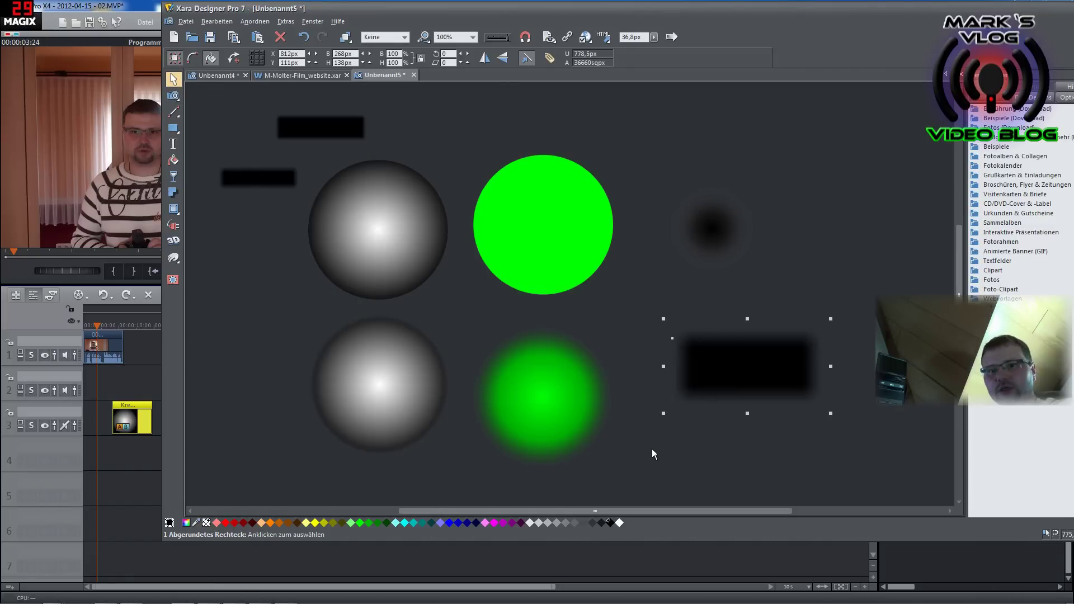
click(407, 255)
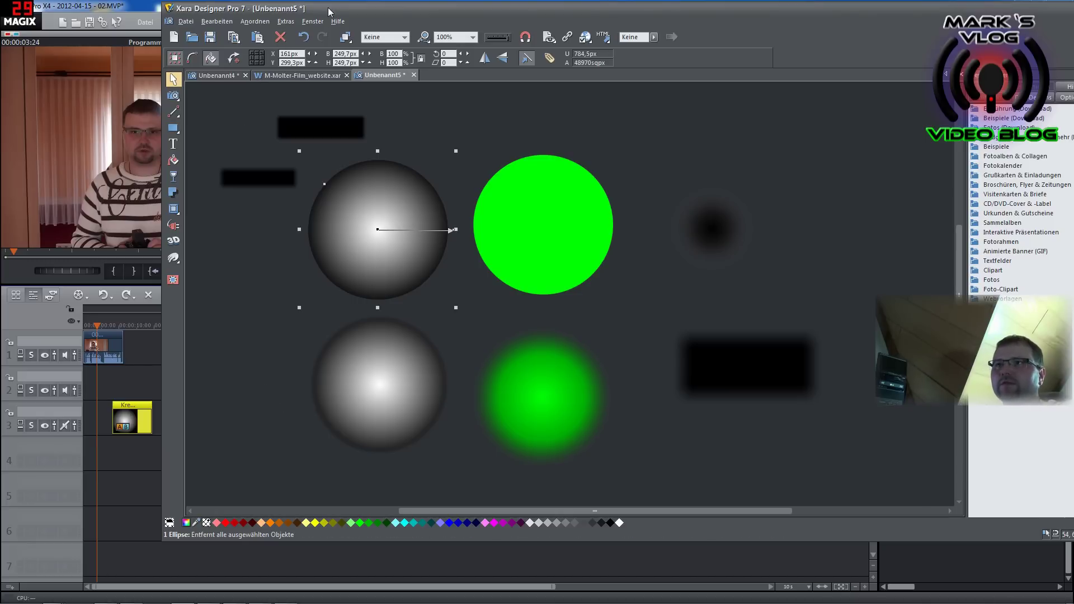
Step: Return to the MAGIX video editor, place the circle mask on track 2 beneath the first clip, and preview it near 5 seconds
key(super+Down)
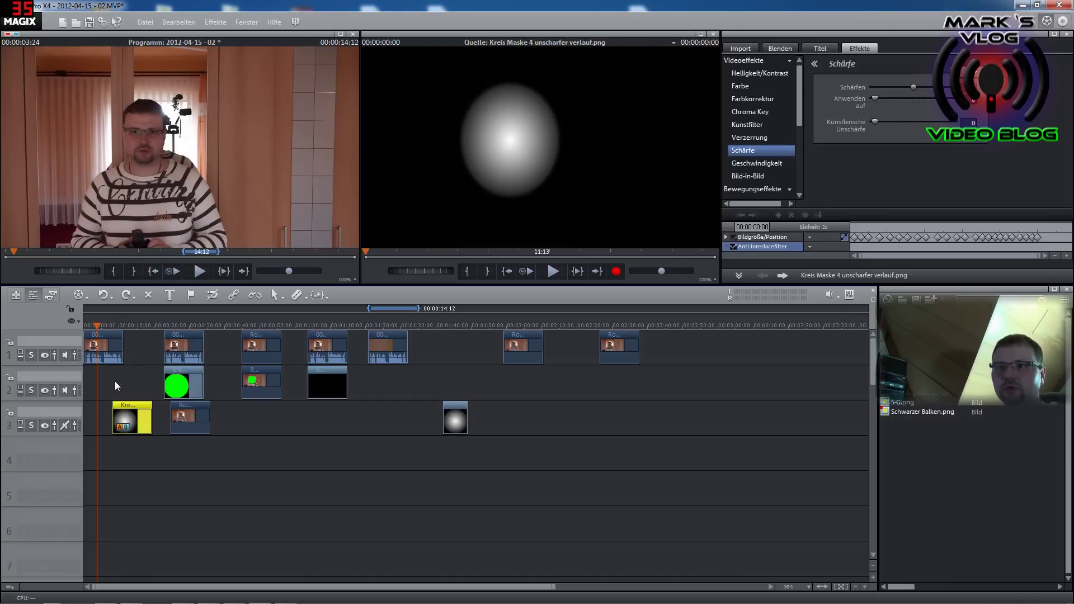
mouse_move(144, 416)
mouse_down()
mouse_move(118, 417)
mouse_move(129, 382)
mouse_move(109, 385)
mouse_up()
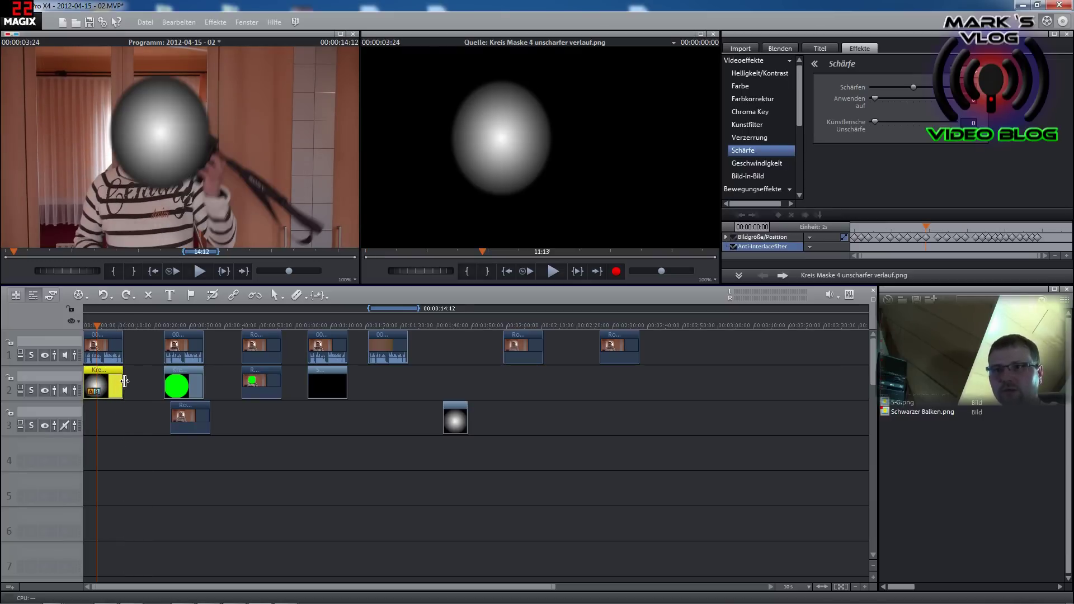
click(104, 325)
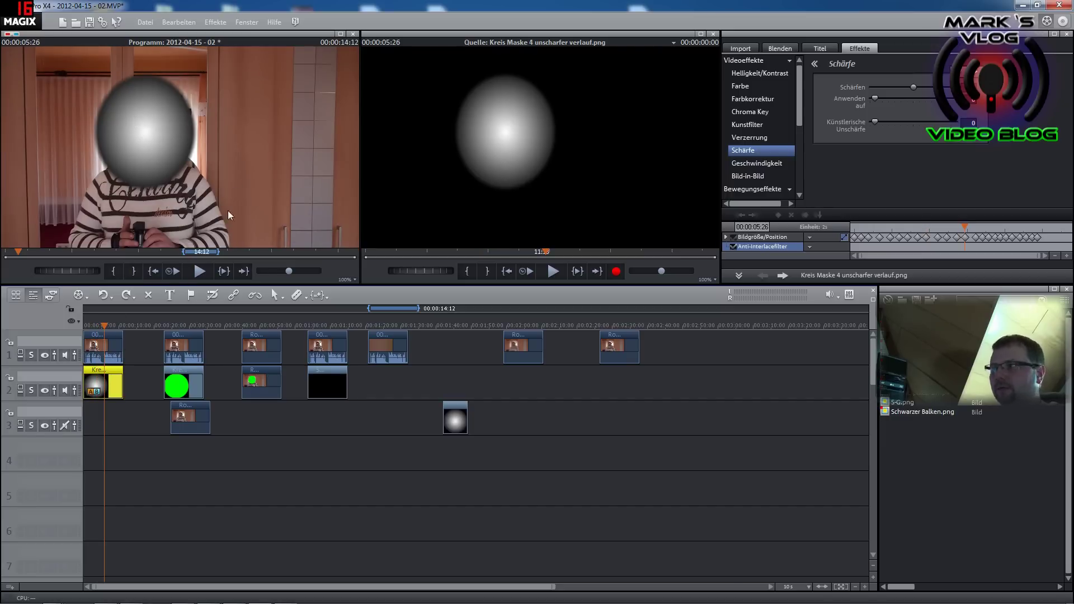
Step: Scale the circle mask to about 528 × 608 px with the Position/Größe effect and reposition it over the face near 5 seconds
click(747, 48)
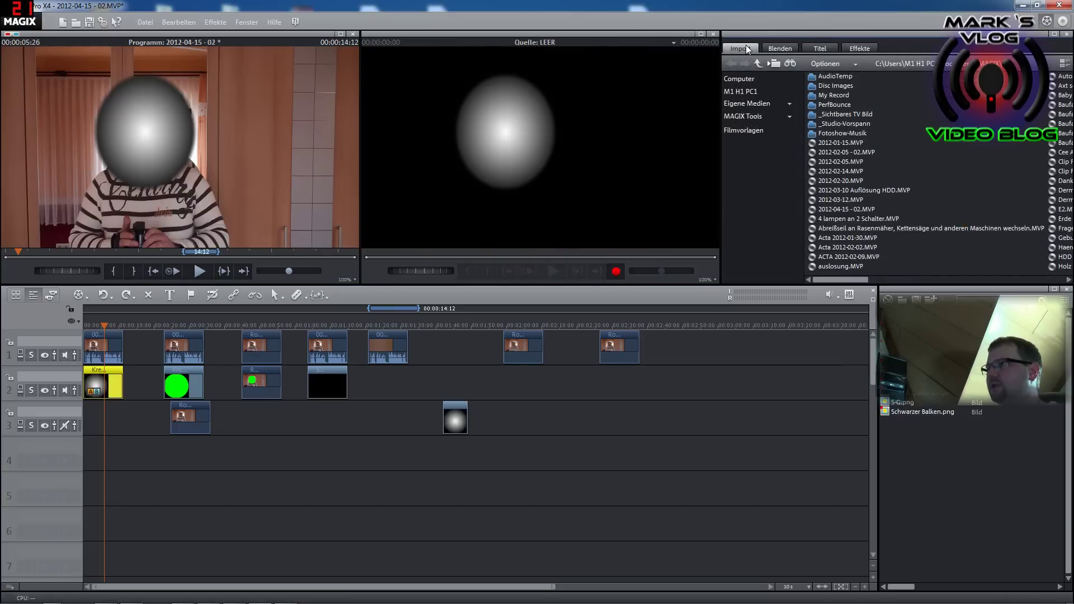
click(861, 49)
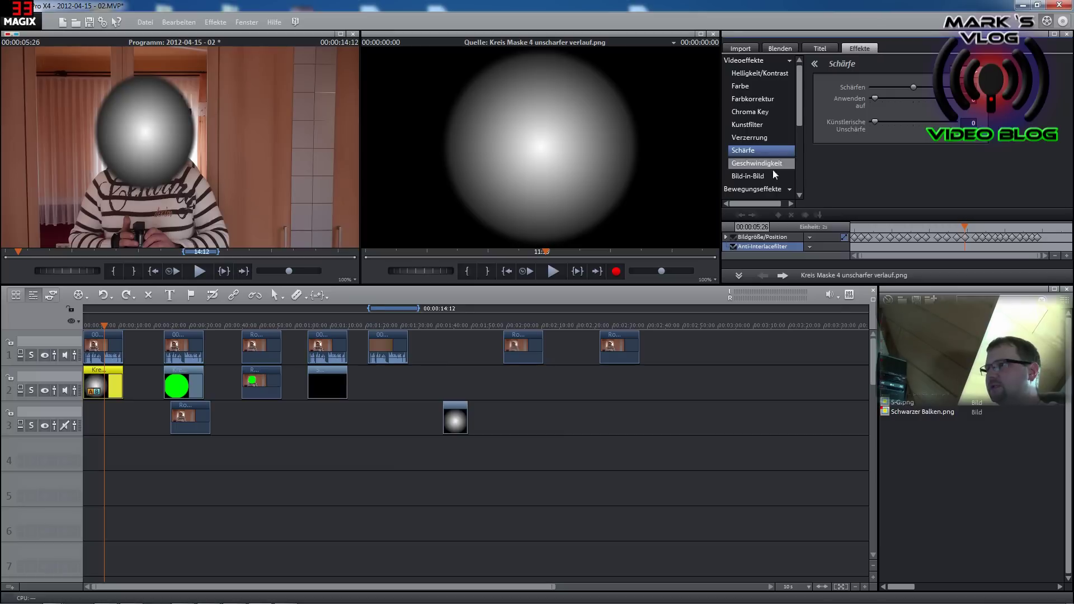
drag(798, 97, 801, 117)
click(754, 140)
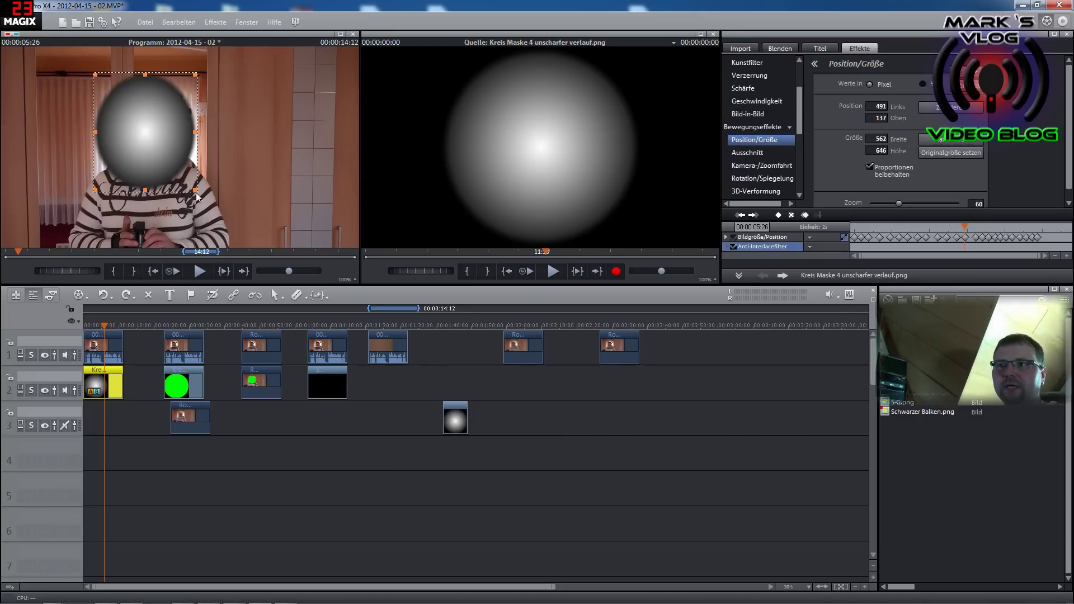
drag(193, 190, 183, 183)
drag(134, 142, 136, 145)
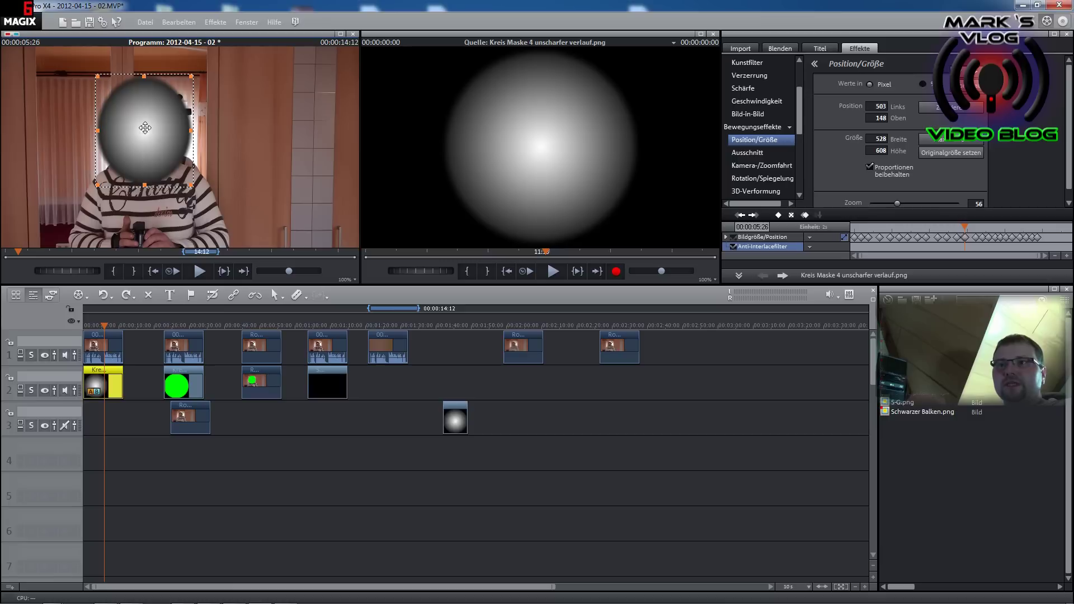
Step: At the start of the first clip, move the circle mask to position 480, 150 and set a position keyframe
drag(106, 324, 87, 324)
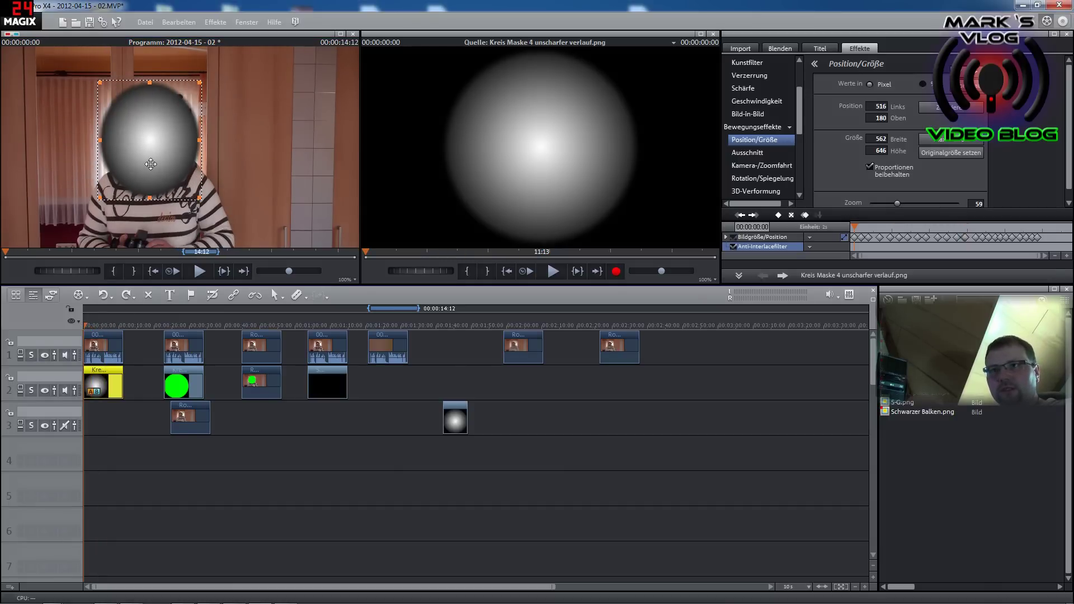
click(151, 163)
drag(150, 163, 144, 157)
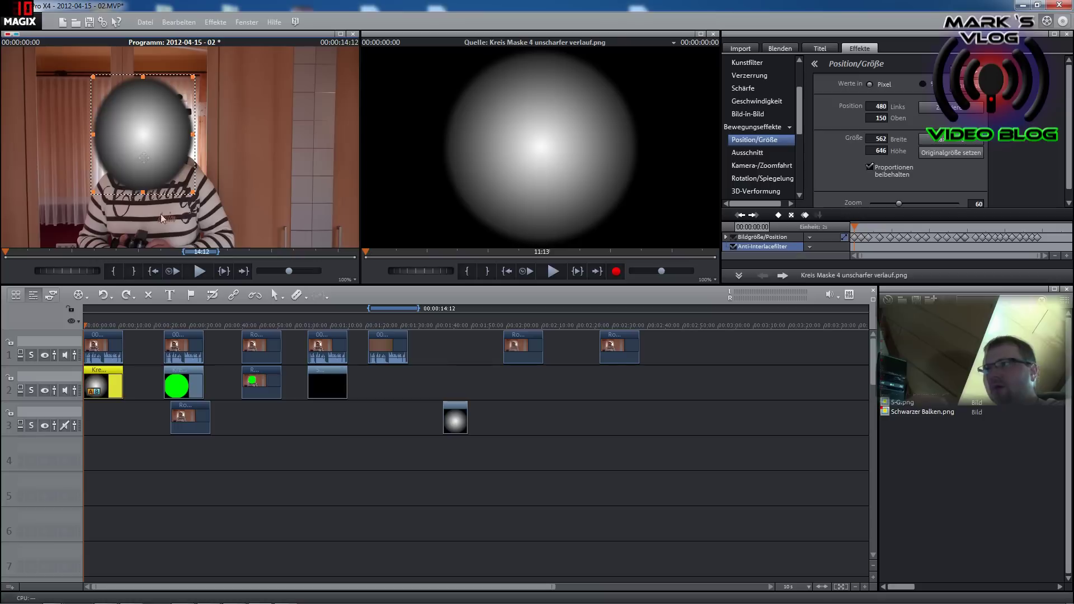
click(777, 216)
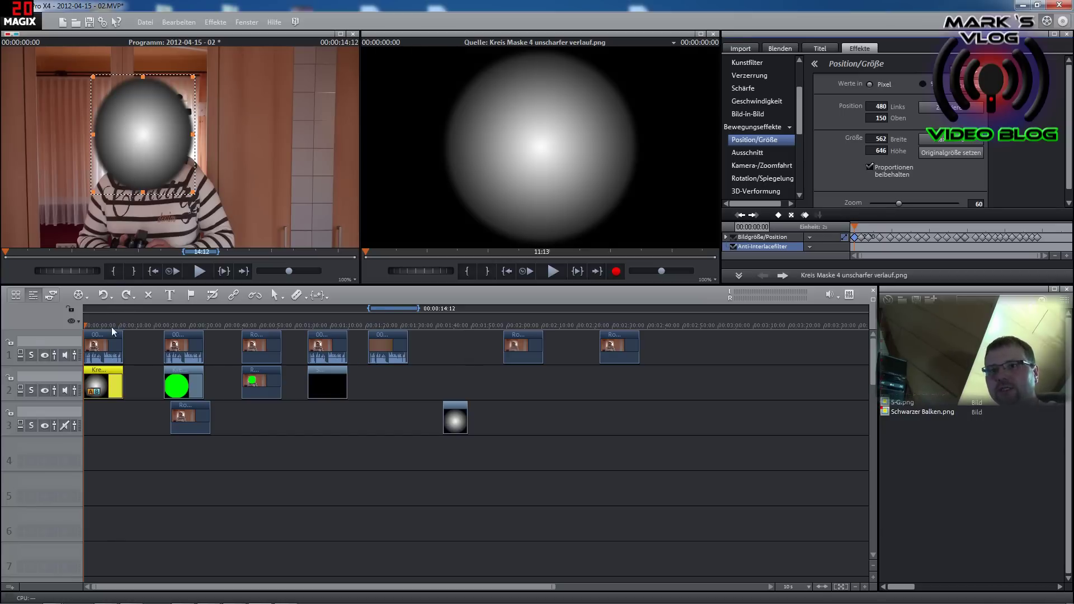
Step: Advance to 00:00:01:22, move the circle mask to position 449, 137 over the face, and scrub from the start to 00:00:05:11
click(86, 325)
key(space)
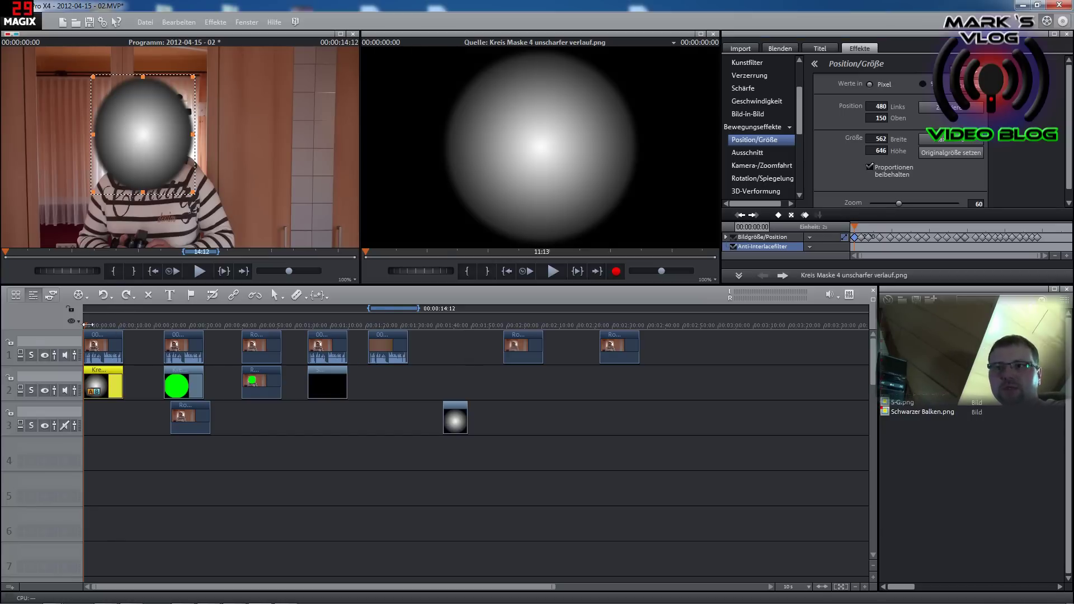
key(space)
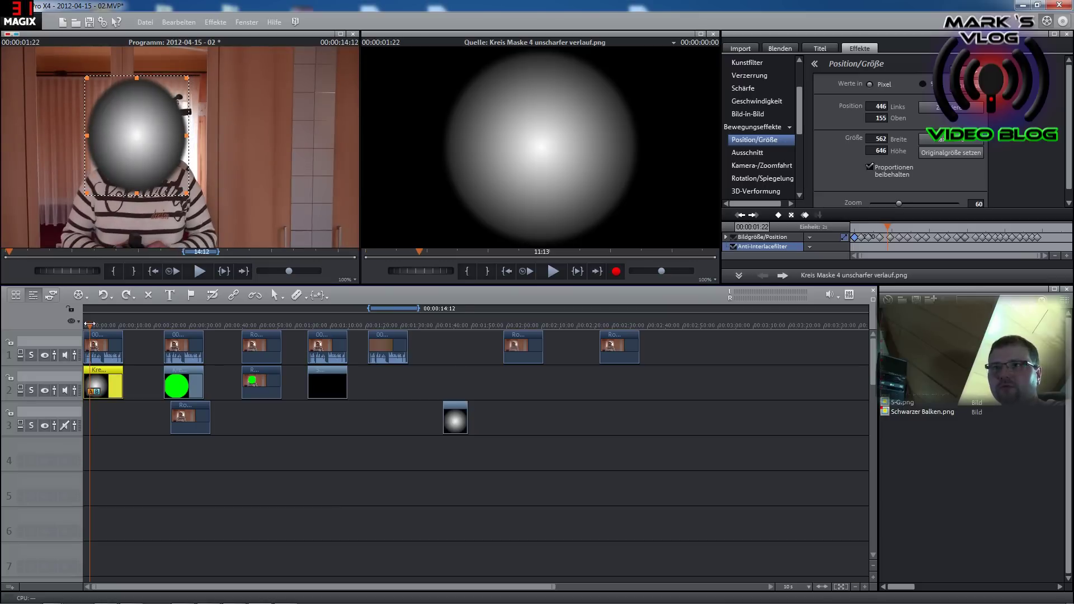
drag(134, 159, 133, 157)
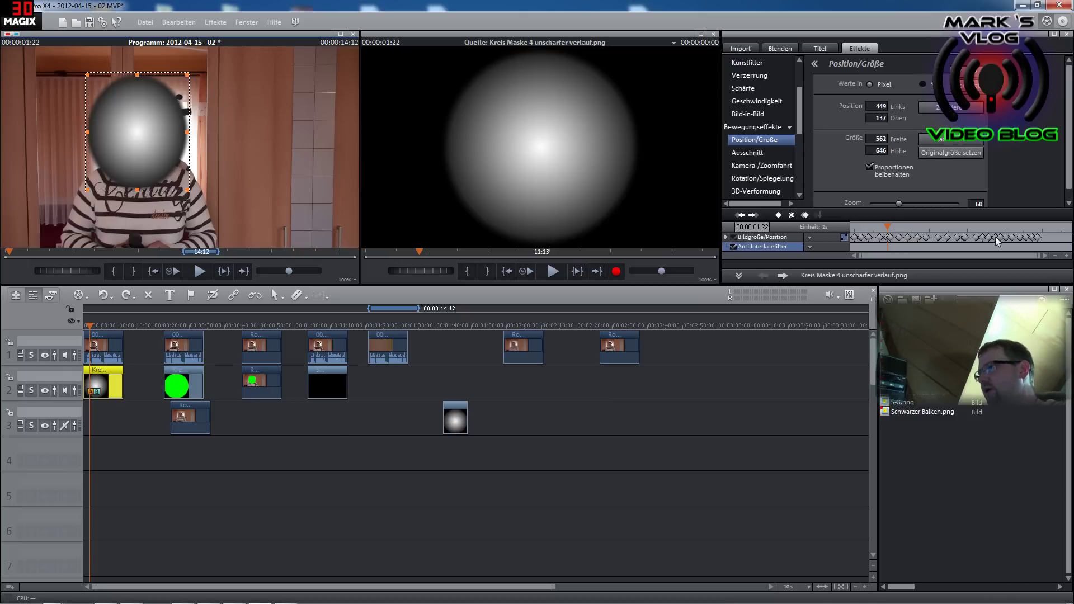
click(84, 324)
mouse_move(87, 324)
mouse_down()
mouse_move(117, 324)
mouse_move(103, 325)
mouse_up()
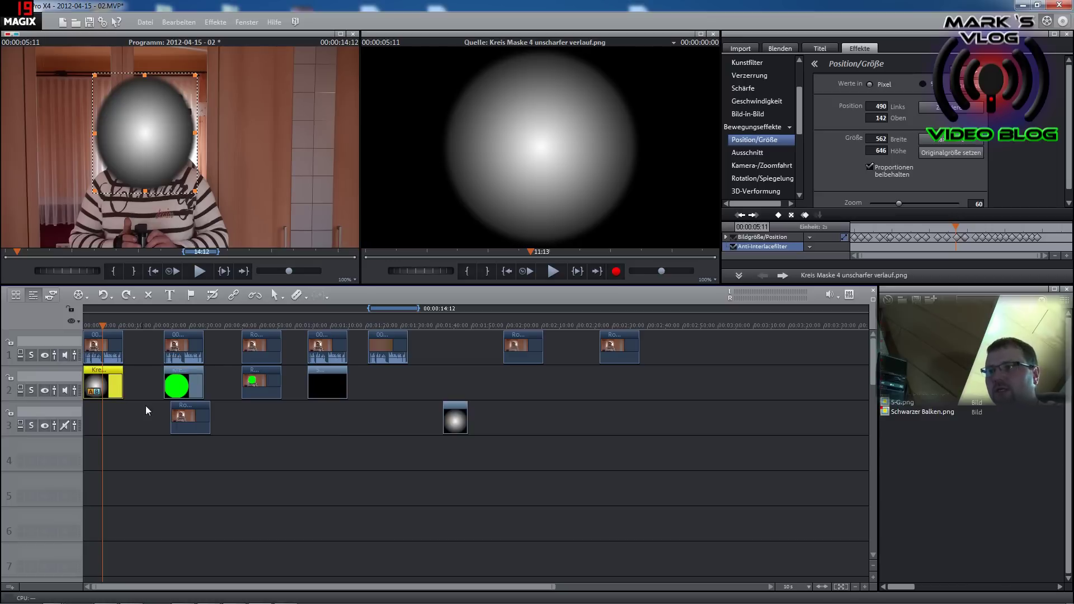
Step: Place the pixelated clip on track 3 at the timeline's start, beneath the circle mask, and preview it at 00:00:08:07
click(198, 420)
drag(200, 415, 110, 419)
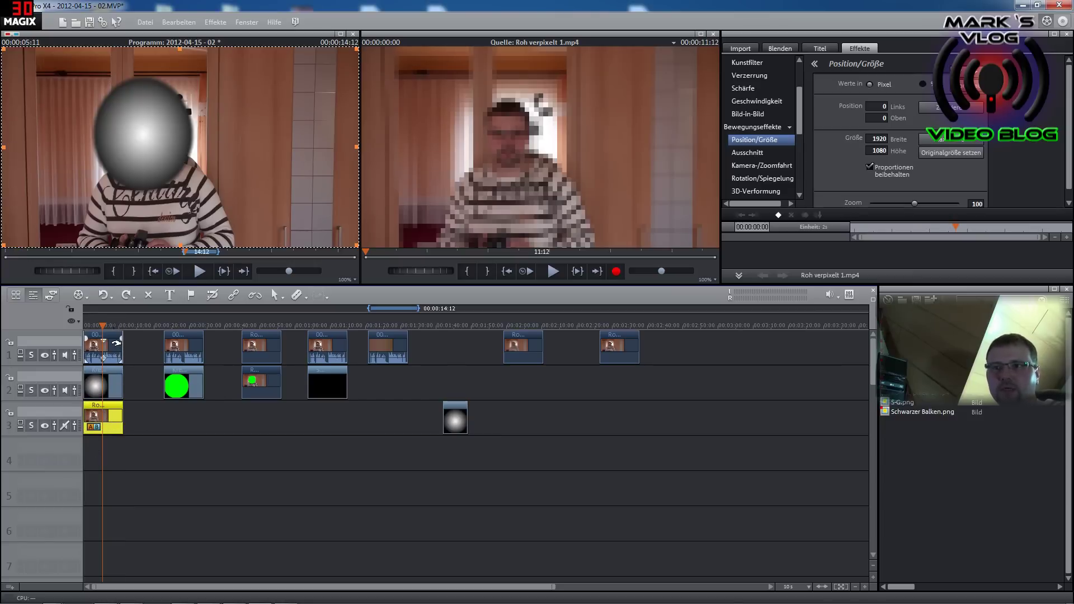
click(116, 345)
click(112, 385)
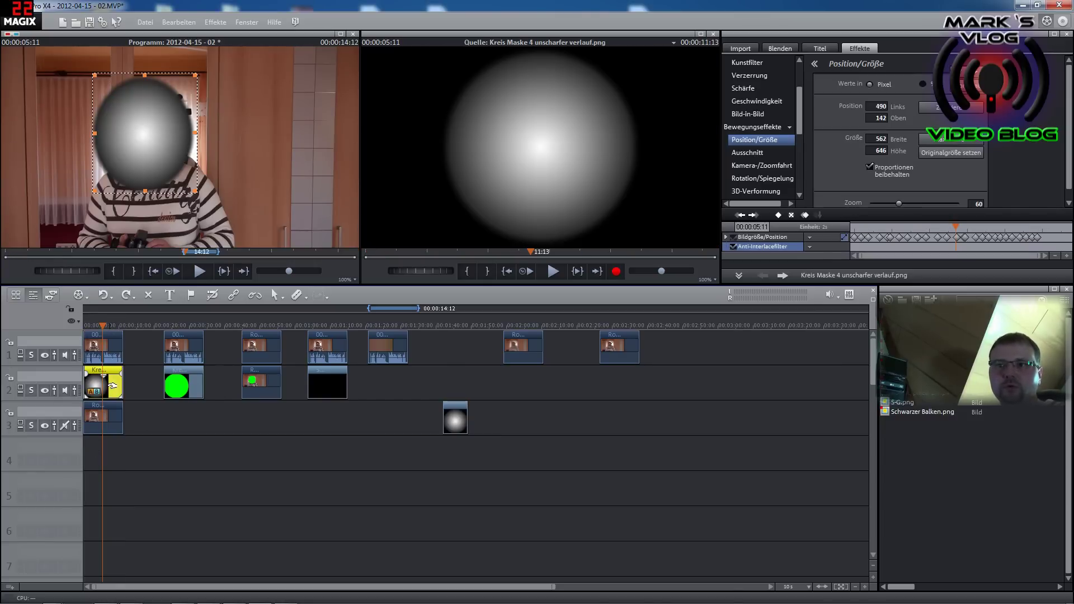
click(110, 415)
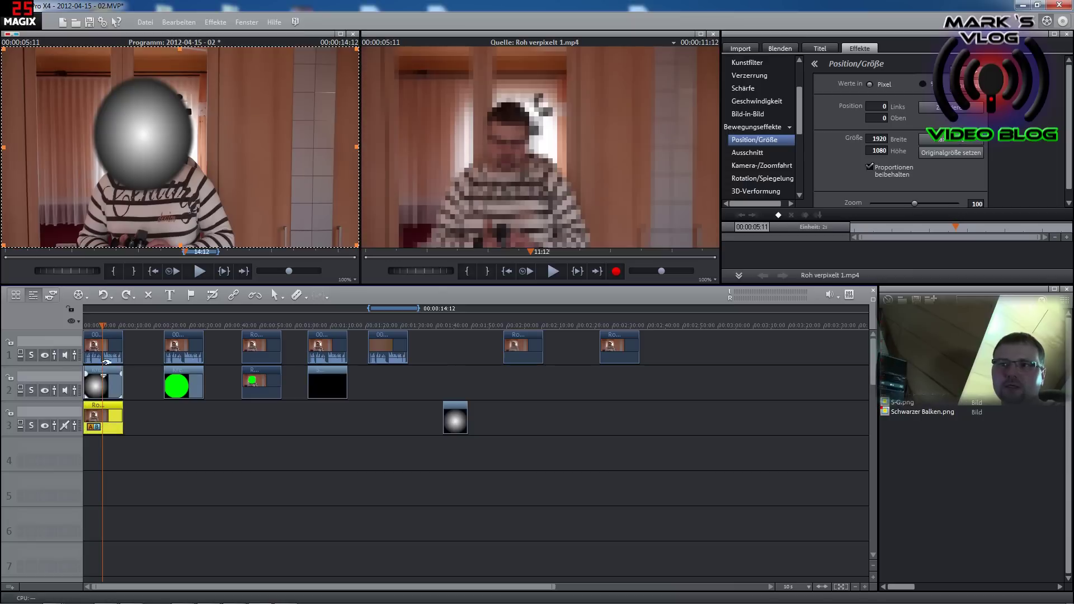
click(112, 325)
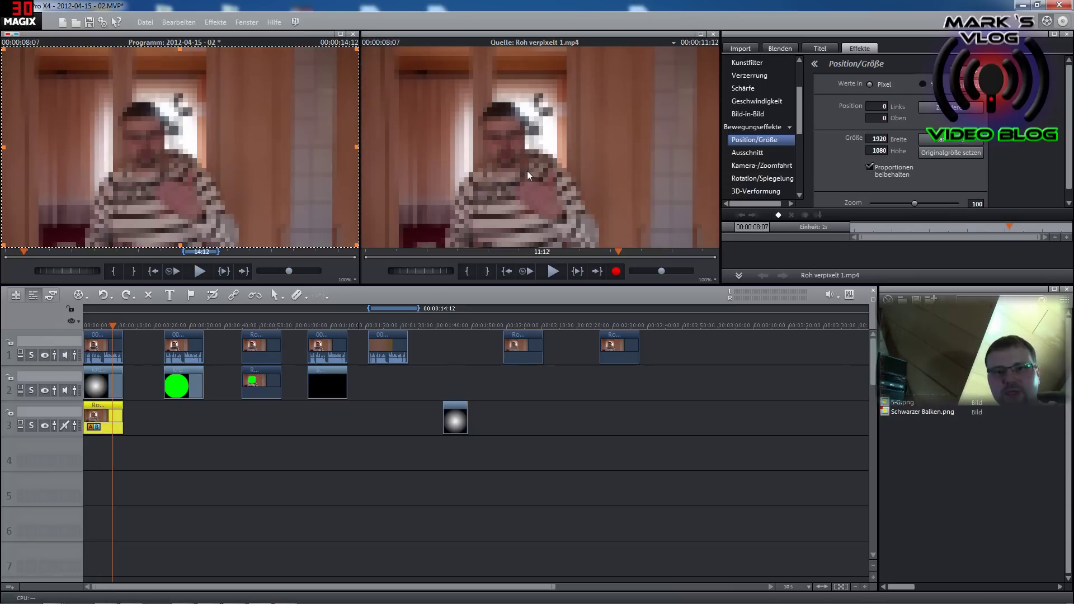
mouse_move(114, 414)
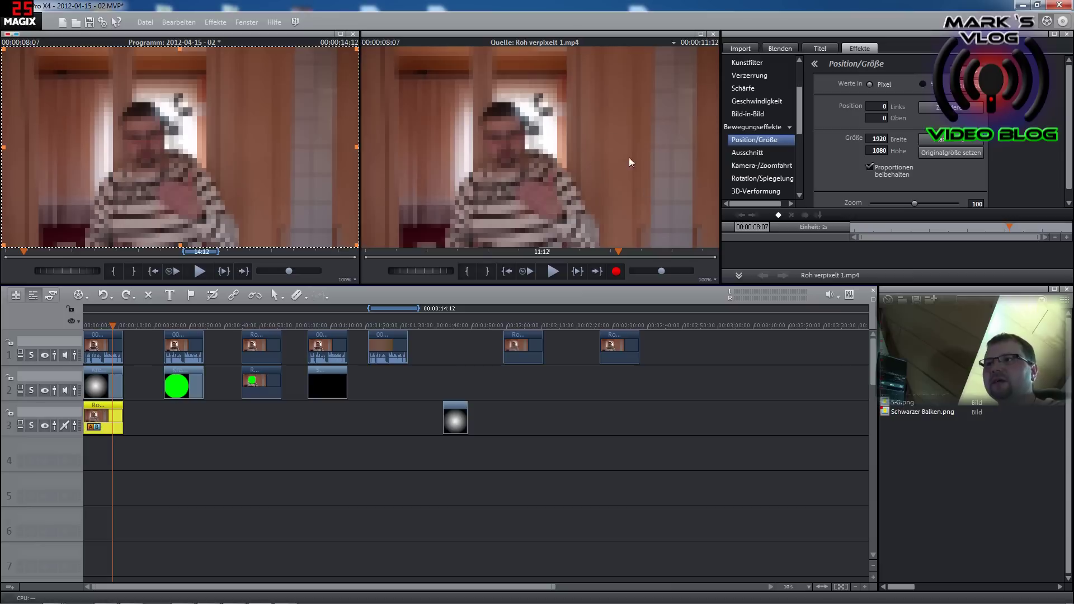
mouse_move(100, 385)
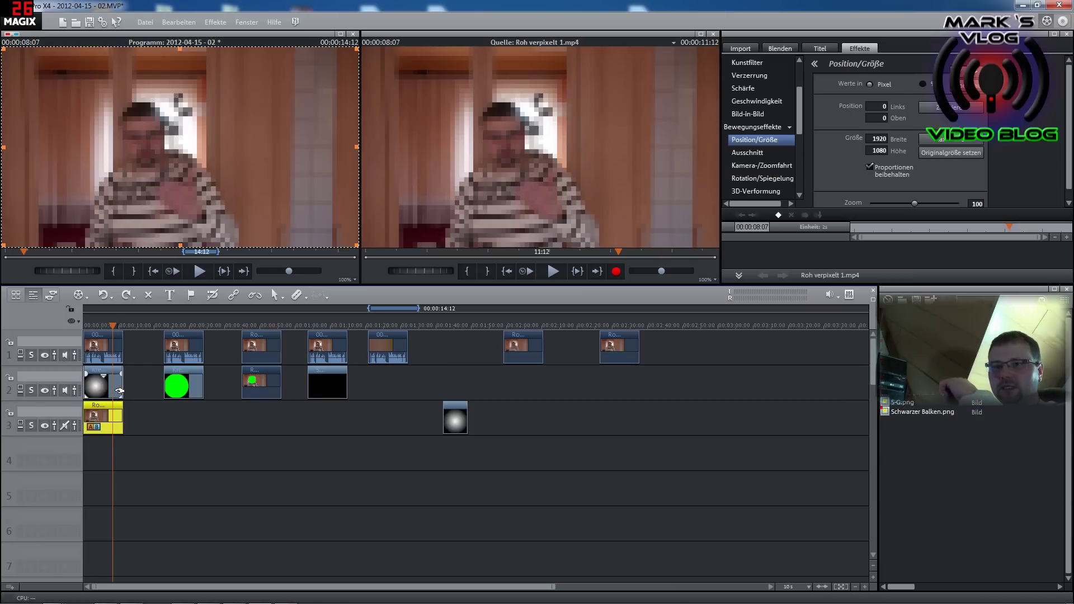
Step: Apply the Alpha chroma key to the circle mask on track 2 and check the pixelated face near 3 seconds
click(119, 390)
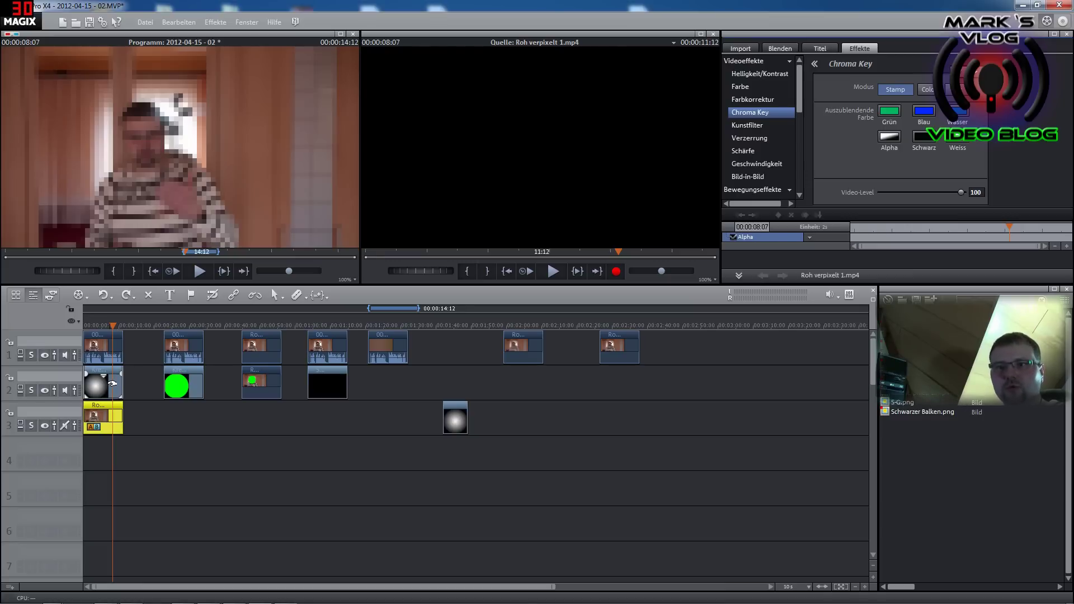
click(113, 383)
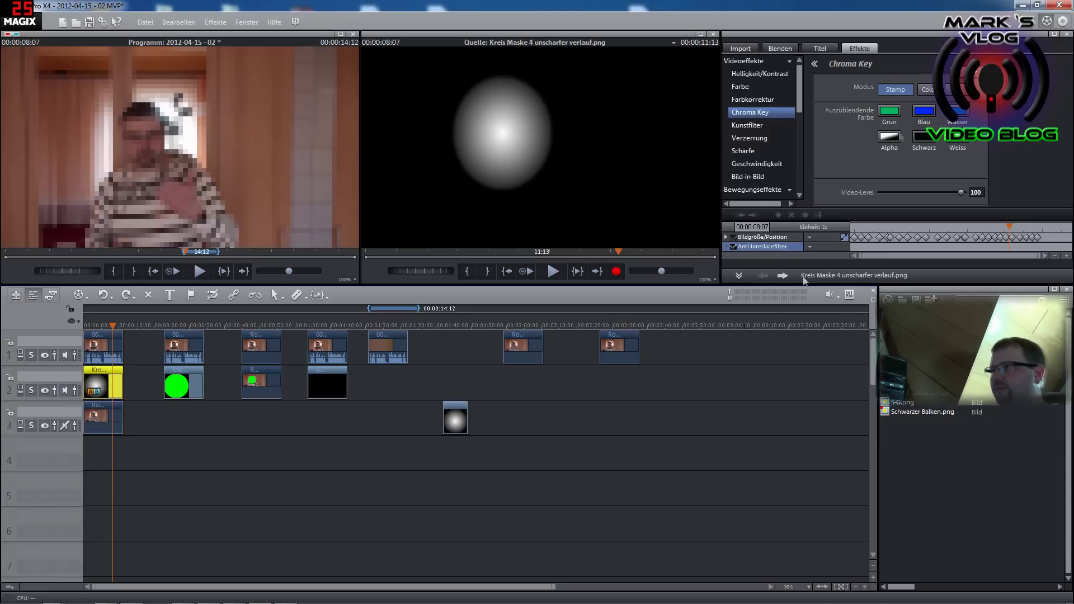
click(890, 137)
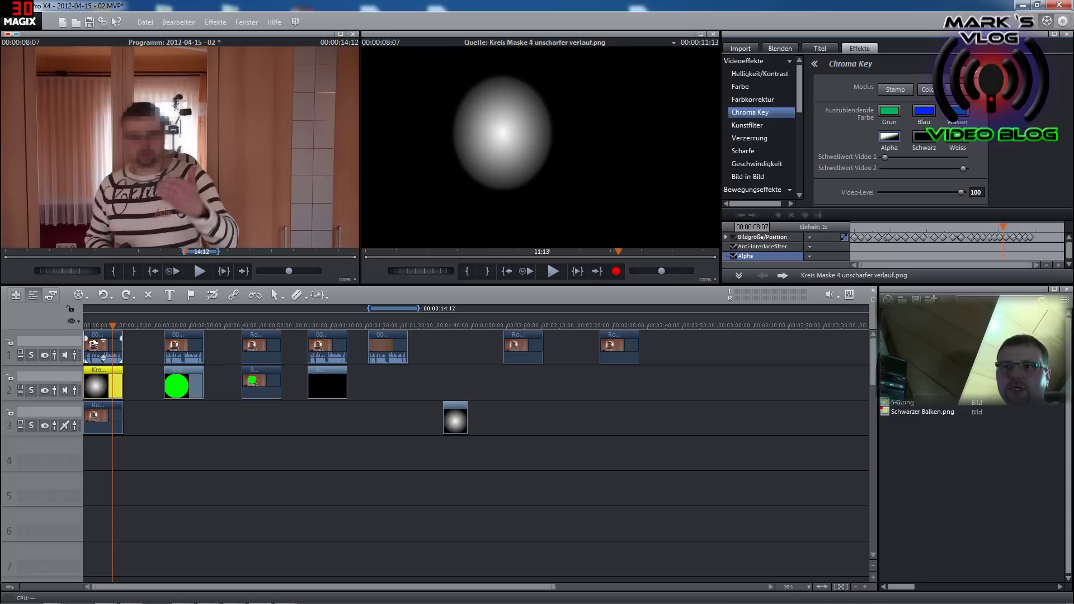
click(95, 345)
click(93, 325)
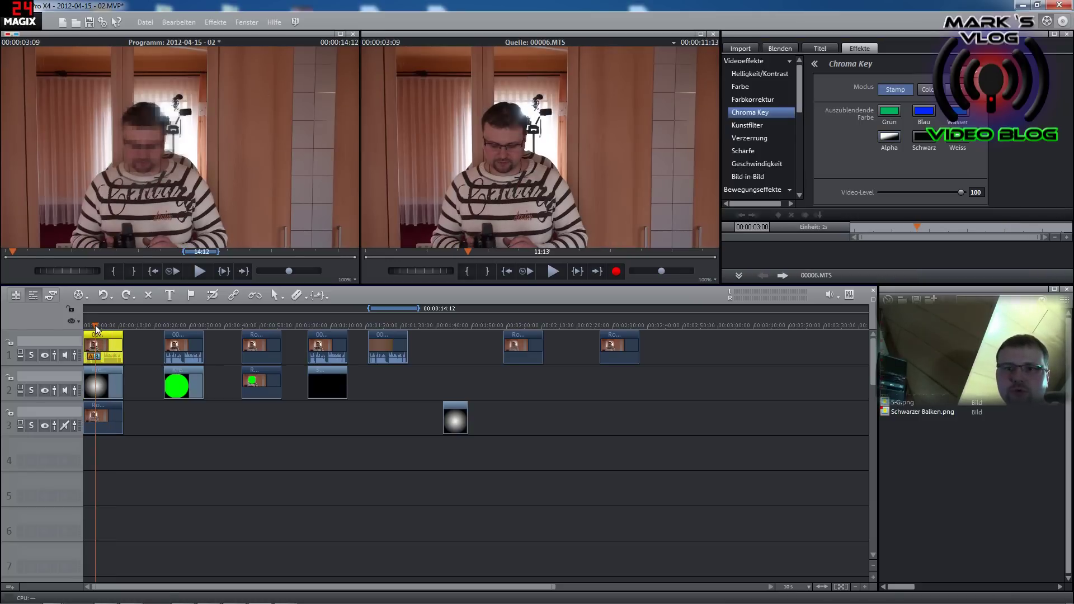
Step: Move the pixelated clip away to track 4 and put the blurred clip Roh 2 Unscharf.mp4 in its place on track 3
click(105, 415)
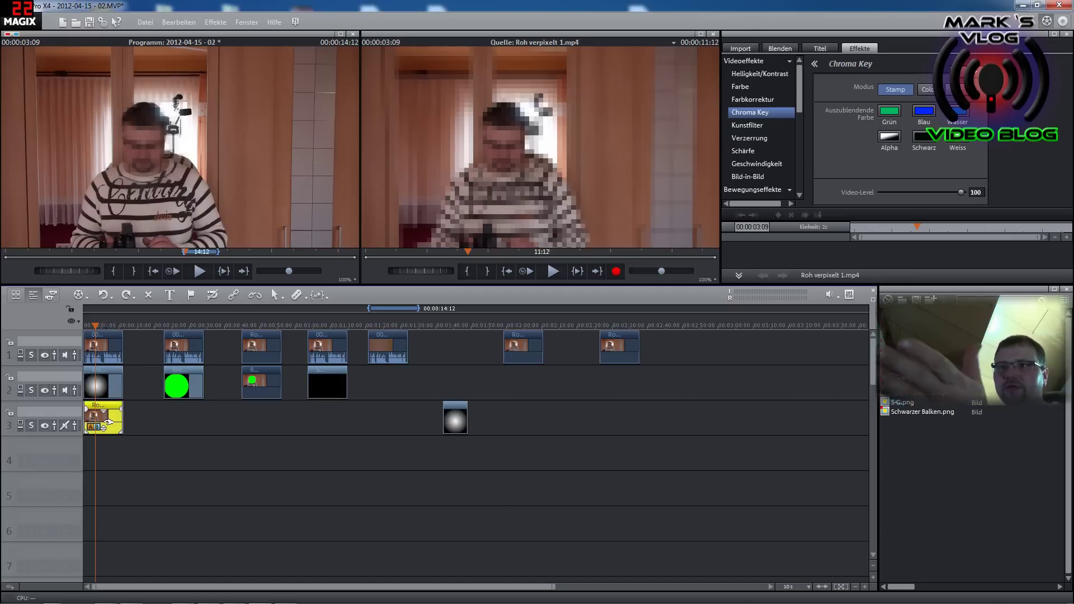
drag(106, 417, 614, 443)
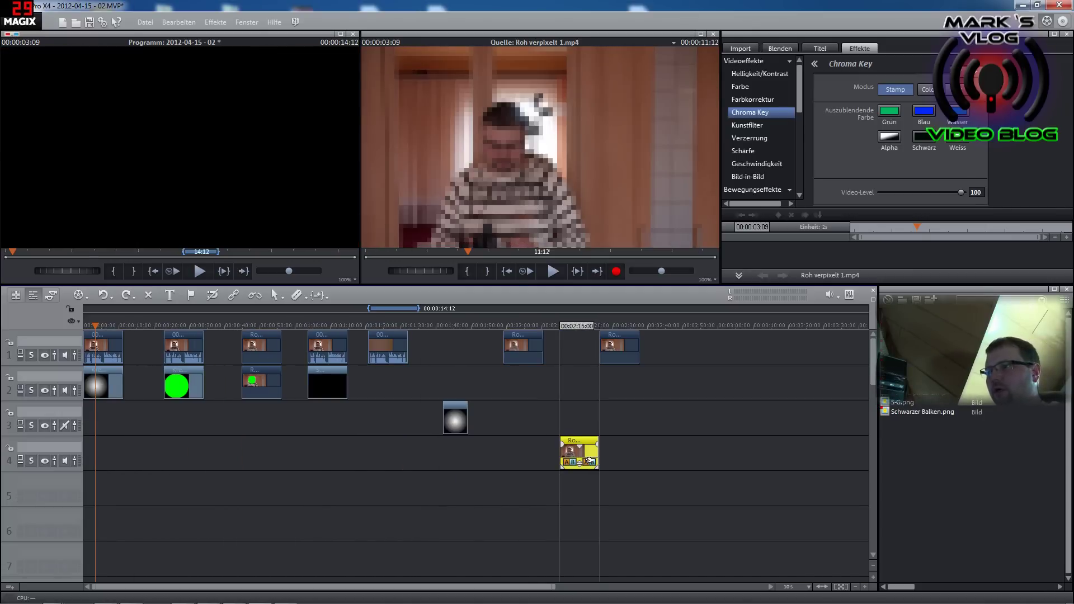
drag(516, 355, 99, 417)
click(96, 326)
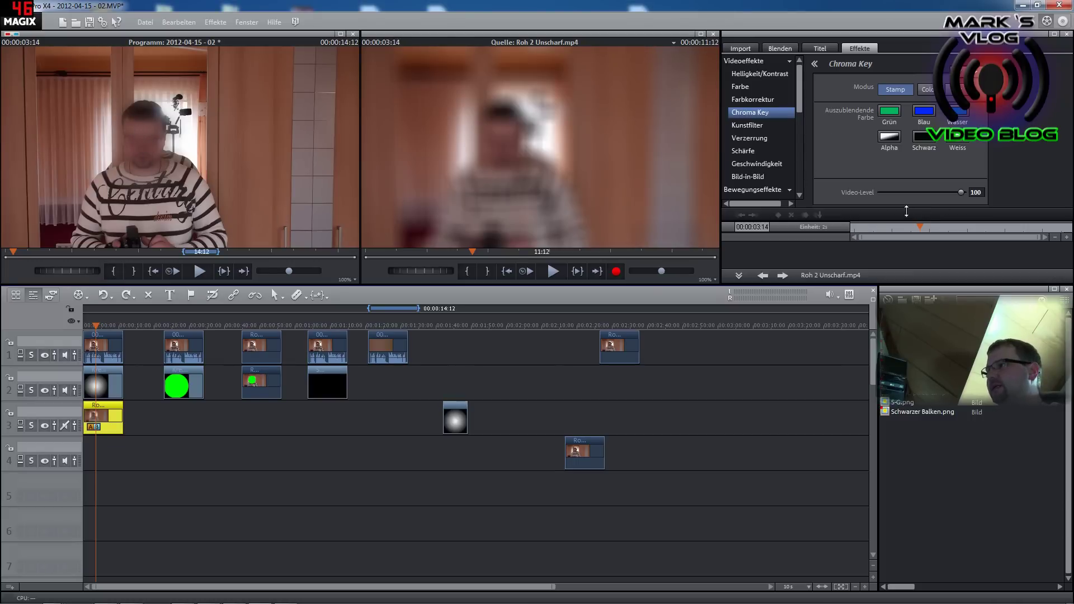
Step: Lower the circle mask's Alpha threshold Schwellwert Video 2 to about the middle of its range
drag(906, 210, 907, 243)
click(106, 385)
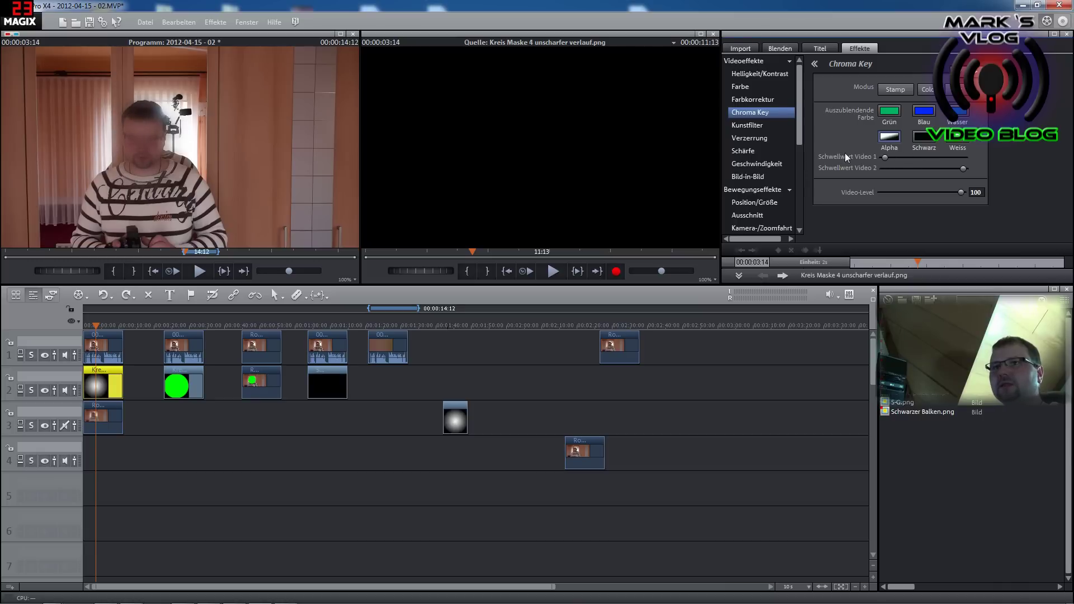
drag(962, 168, 922, 166)
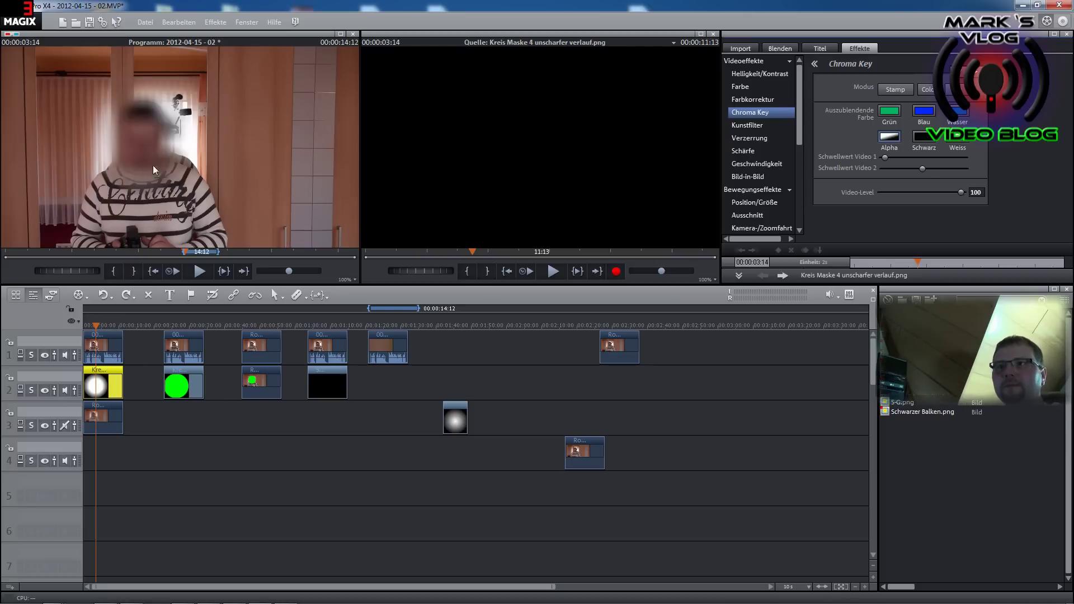
mouse_move(924, 168)
mouse_down()
mouse_move(937, 168)
mouse_move(928, 169)
mouse_up()
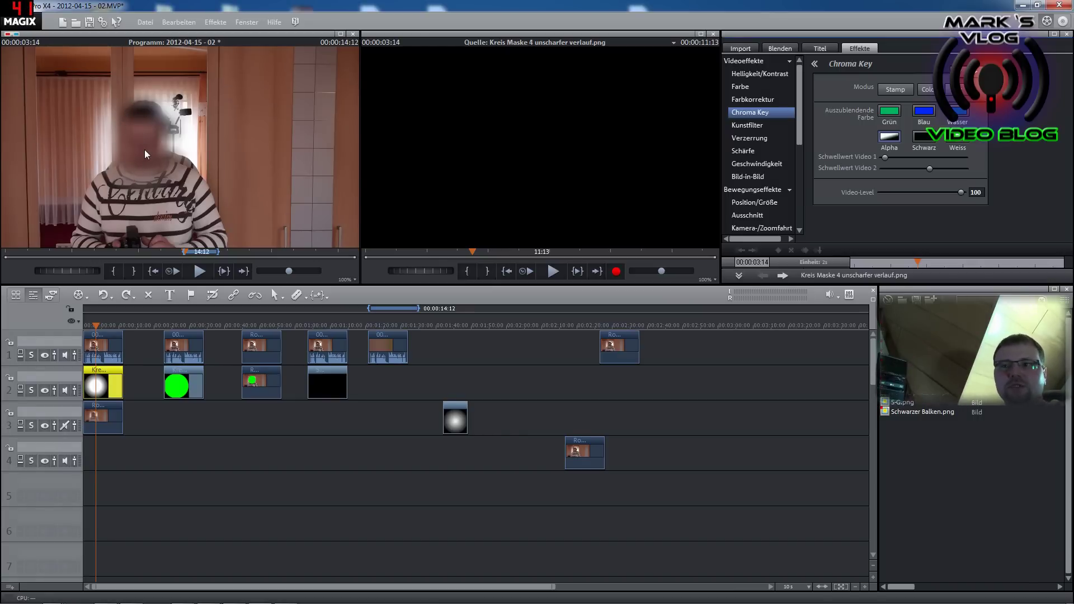
Step: Play the sequence from the start to about 4 seconds to check the blurred face
click(133, 274)
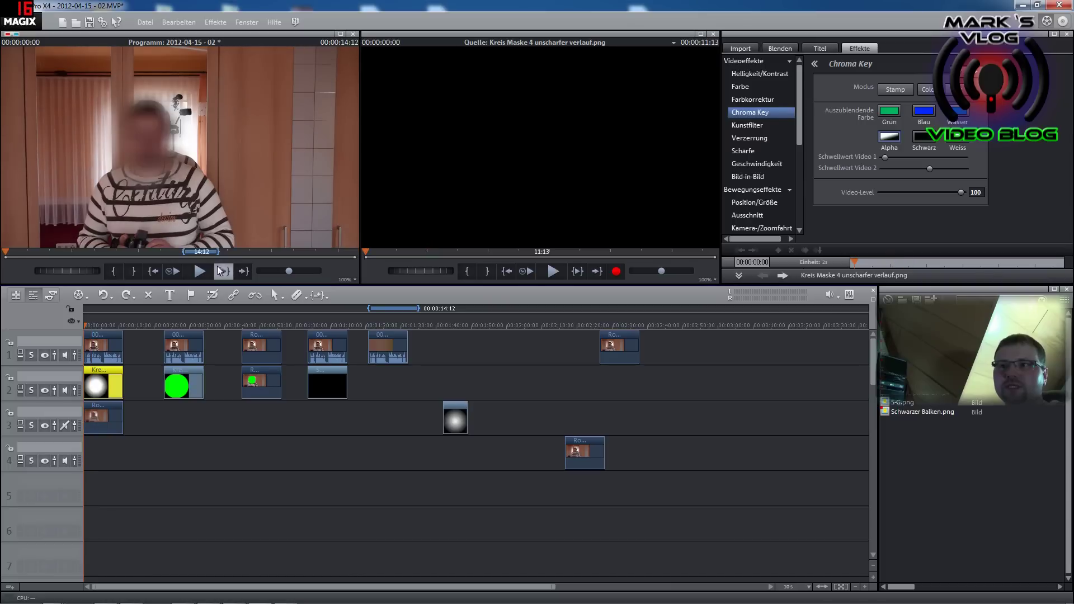
click(200, 273)
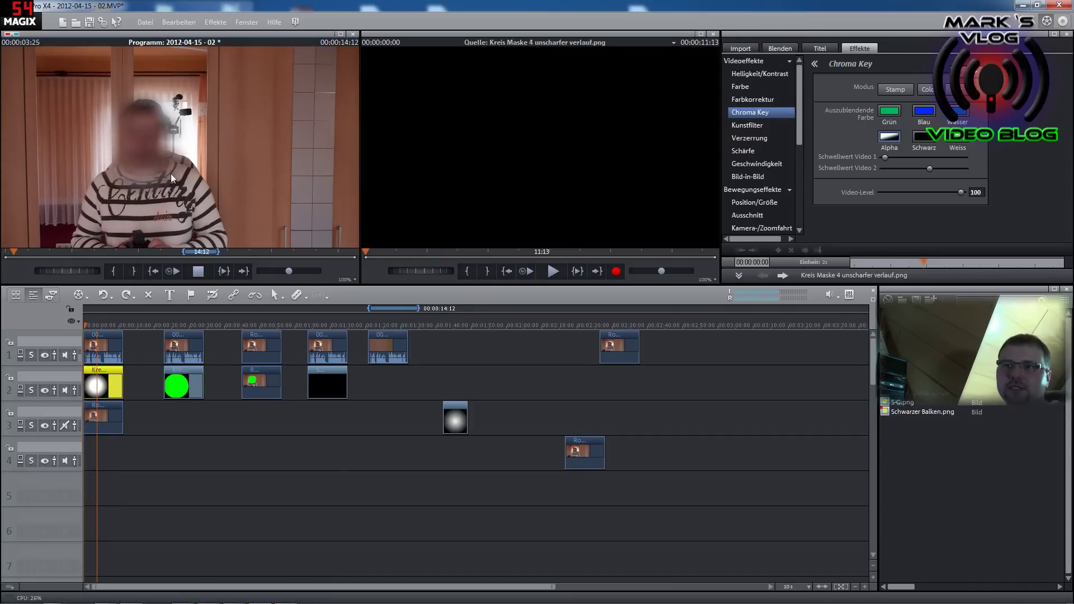
click(196, 276)
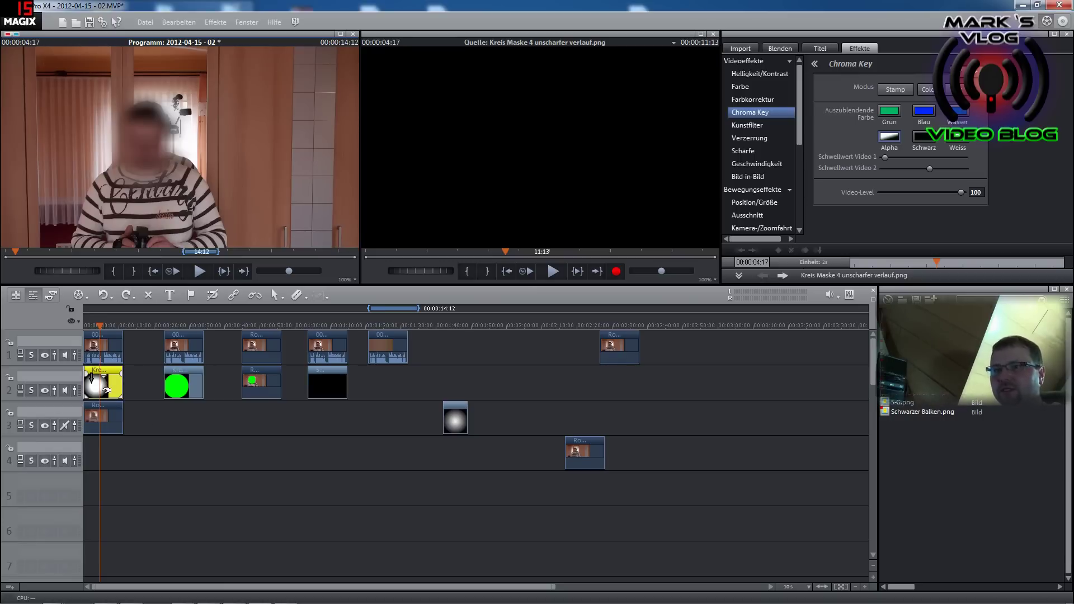
Step: Go to the start of the second clip and open the Position/Größe settings of the green circle mask on track 2
click(176, 324)
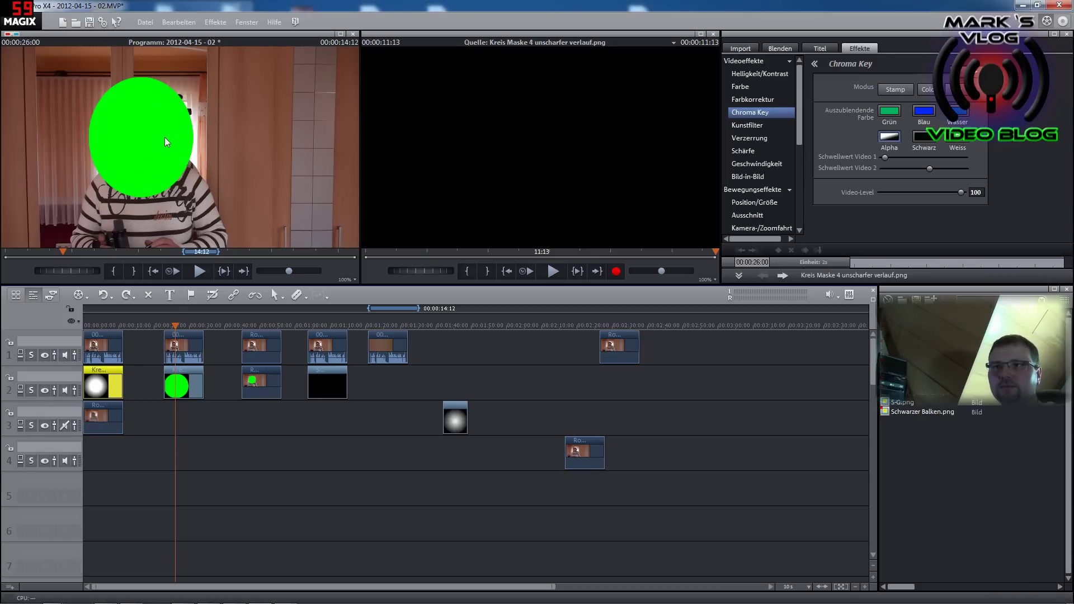
click(164, 325)
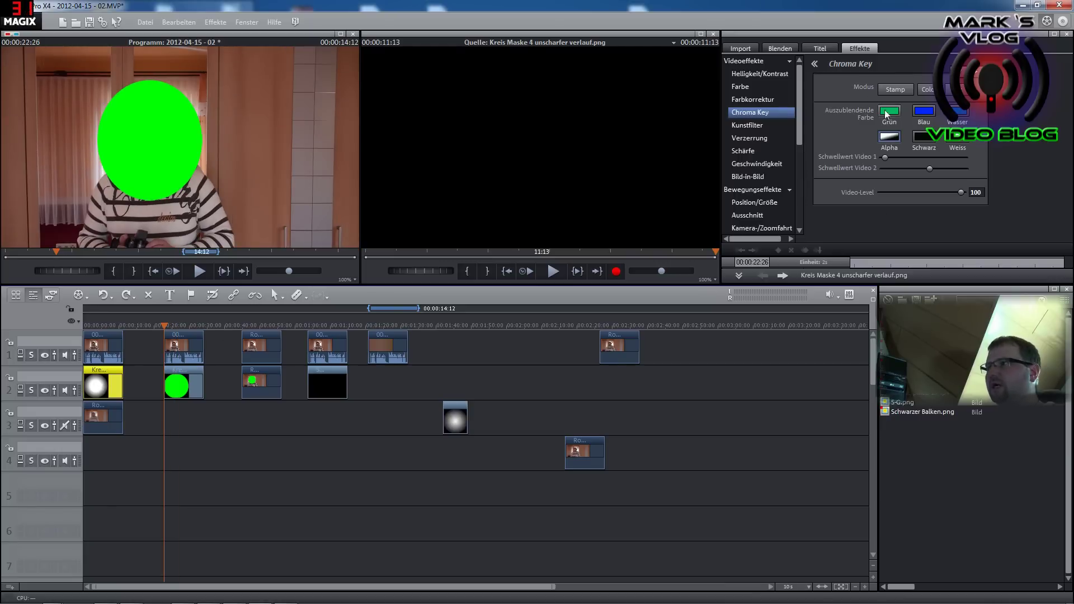
click(749, 190)
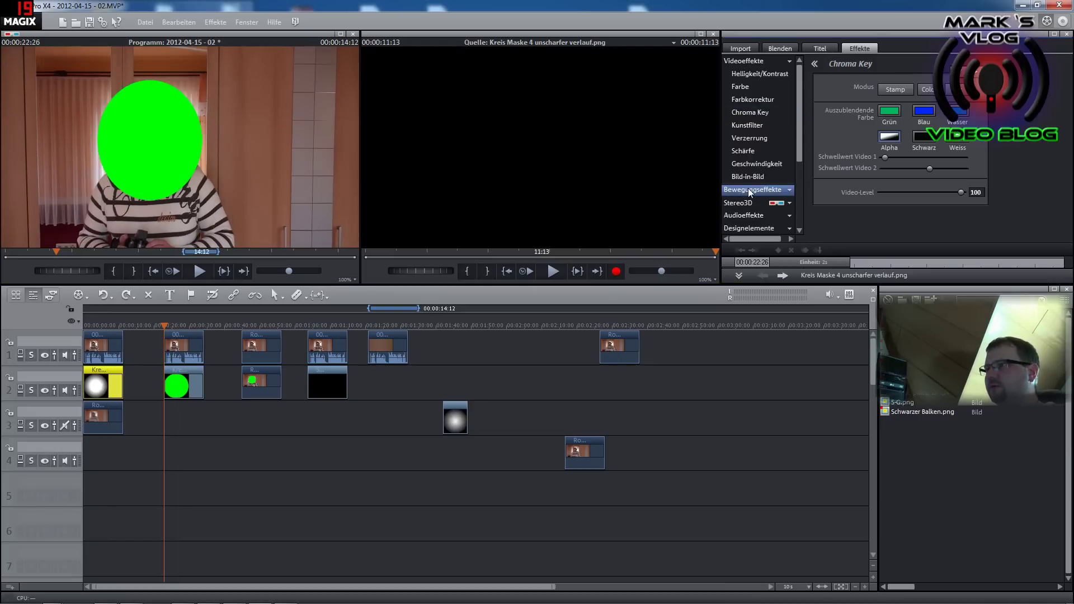
click(750, 190)
click(753, 203)
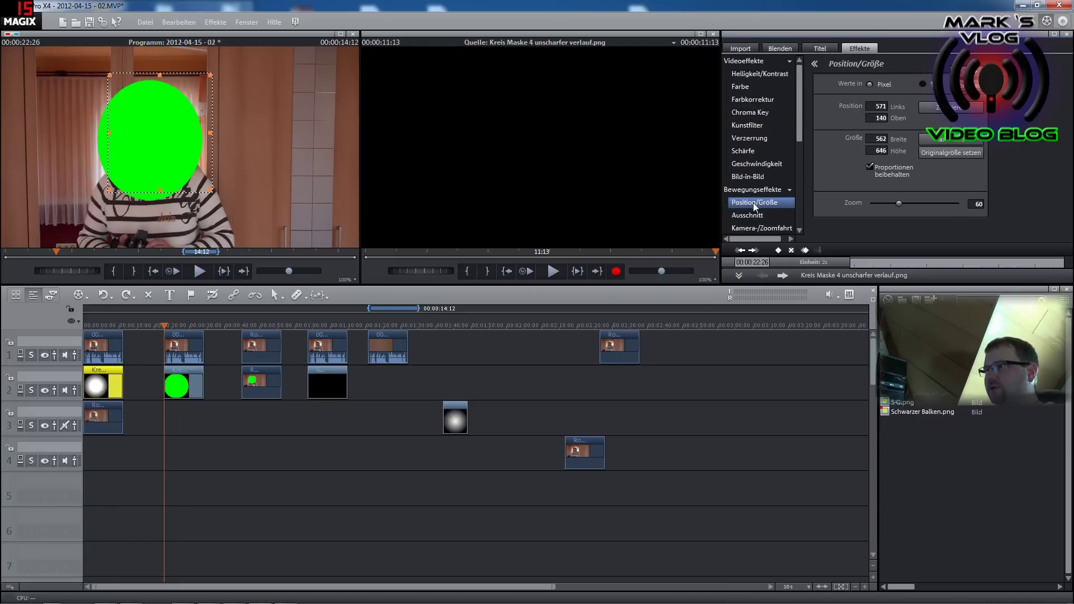
drag(165, 160, 154, 168)
click(855, 255)
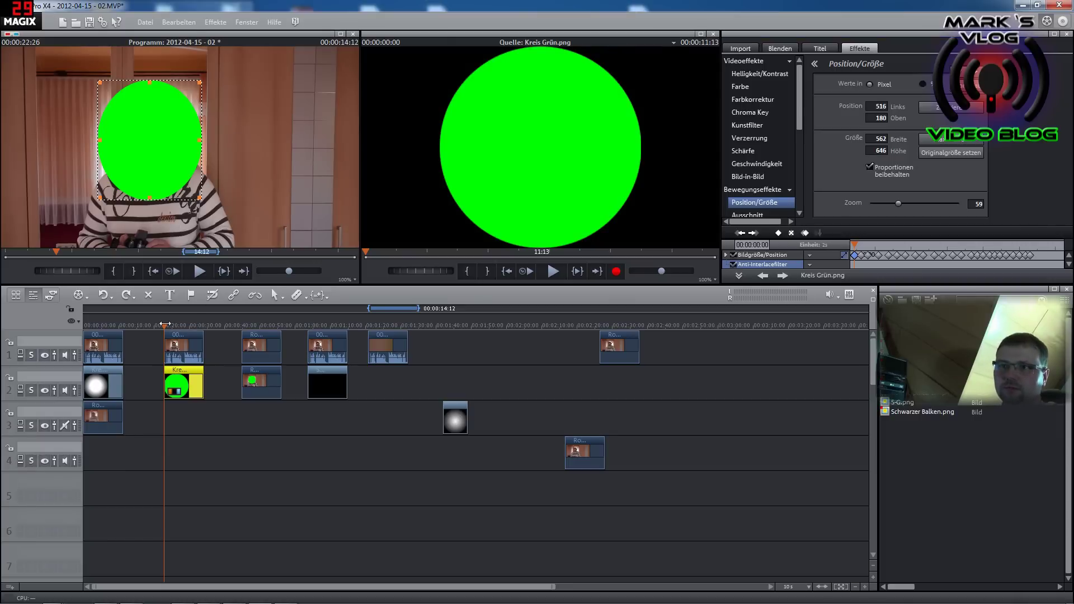
Step: Scrub through the second clip to review how the green circle follows the face
drag(168, 324, 178, 325)
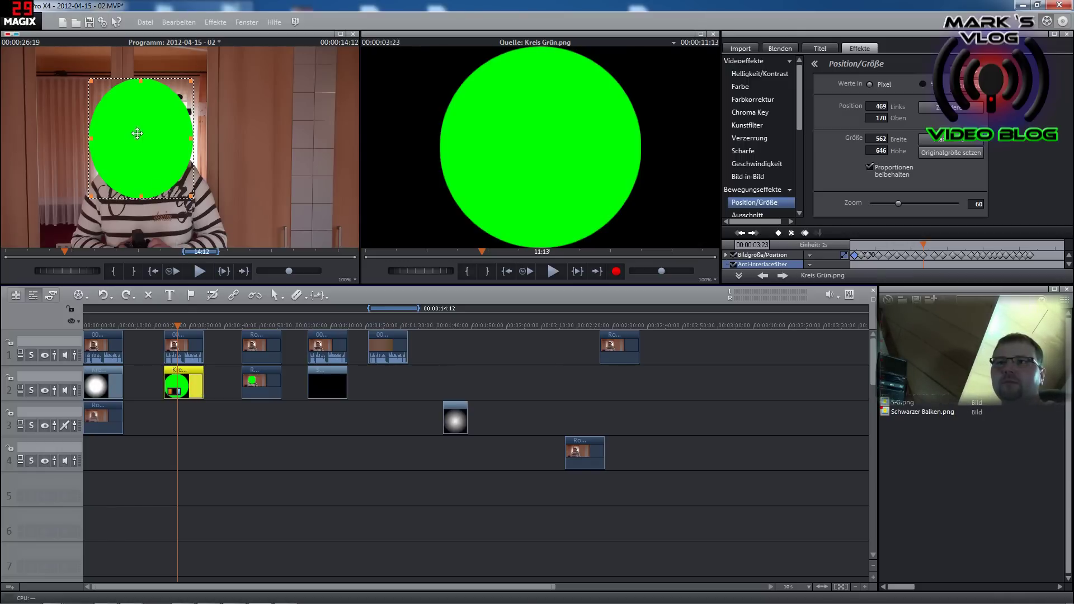
click(165, 324)
drag(166, 324, 197, 324)
Step: Set the start and end of the range to span the second clip with the green circle mask
click(166, 313)
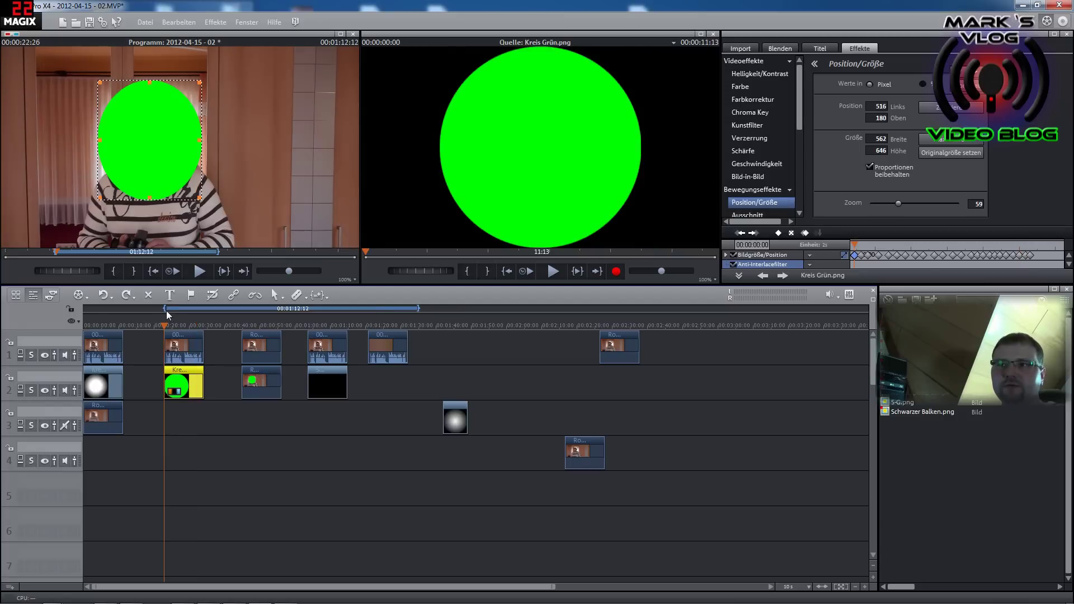
right_click(203, 309)
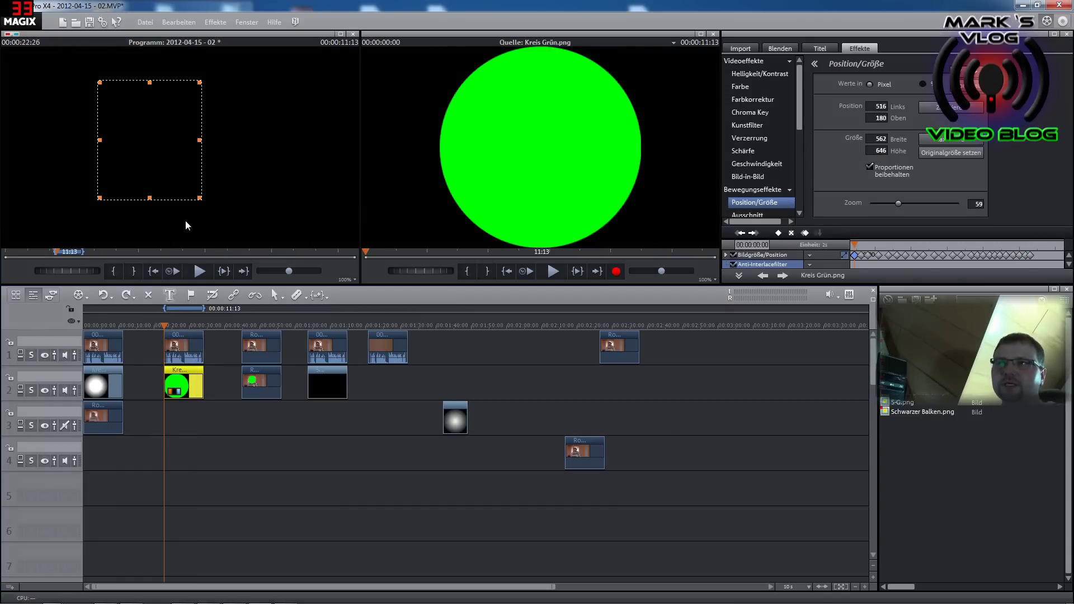
click(147, 22)
mouse_move(201, 105)
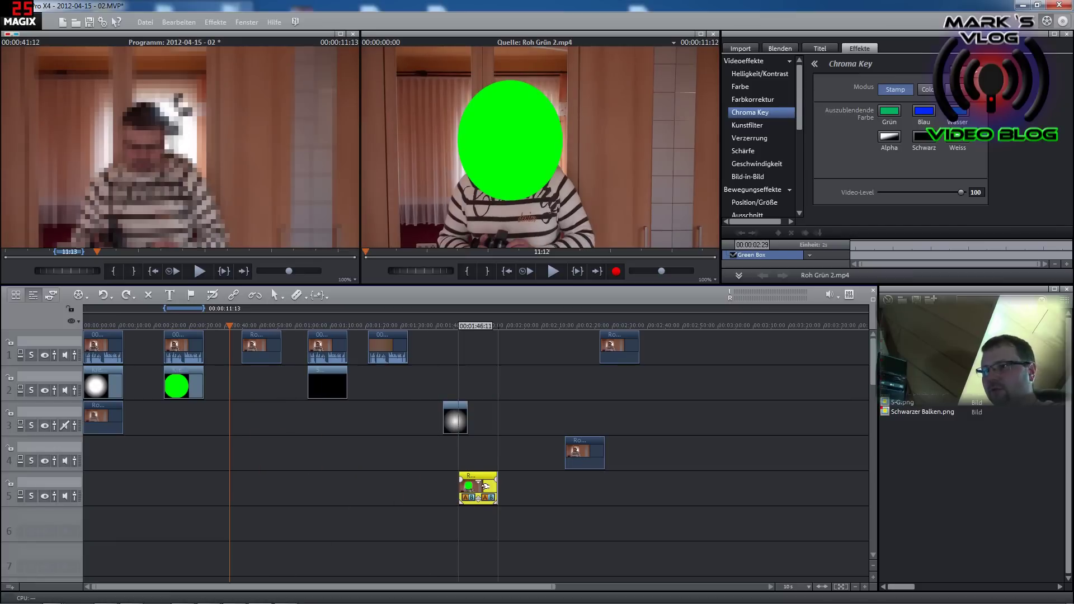
Step: Place Roh Grün 2.mp4 on track 2 aligned with the third clip, moving it aside once to check the pixelated footage on track 1
drag(485, 486, 266, 385)
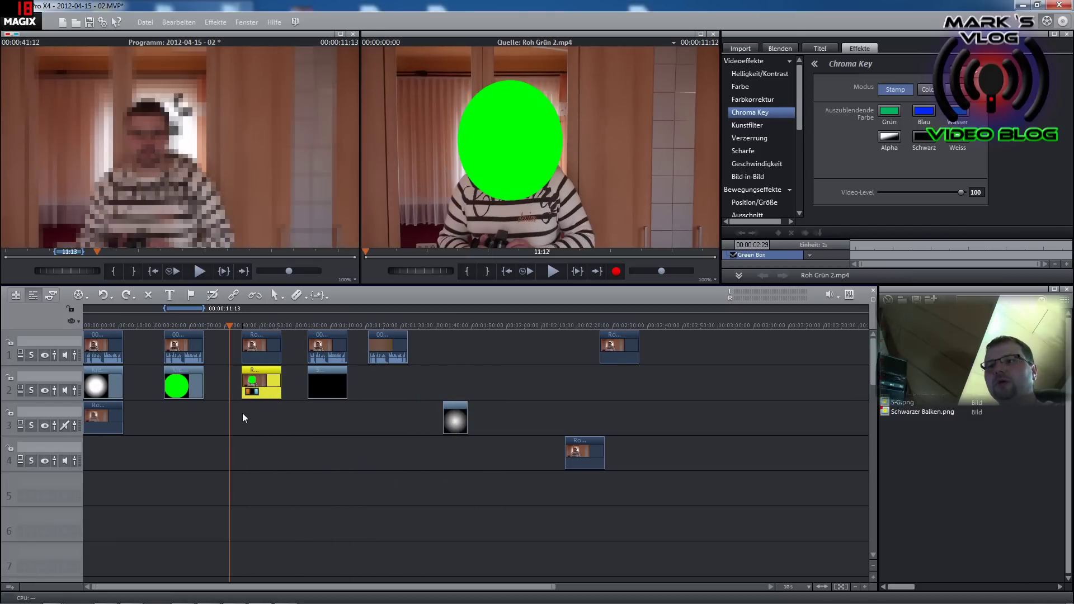
click(259, 324)
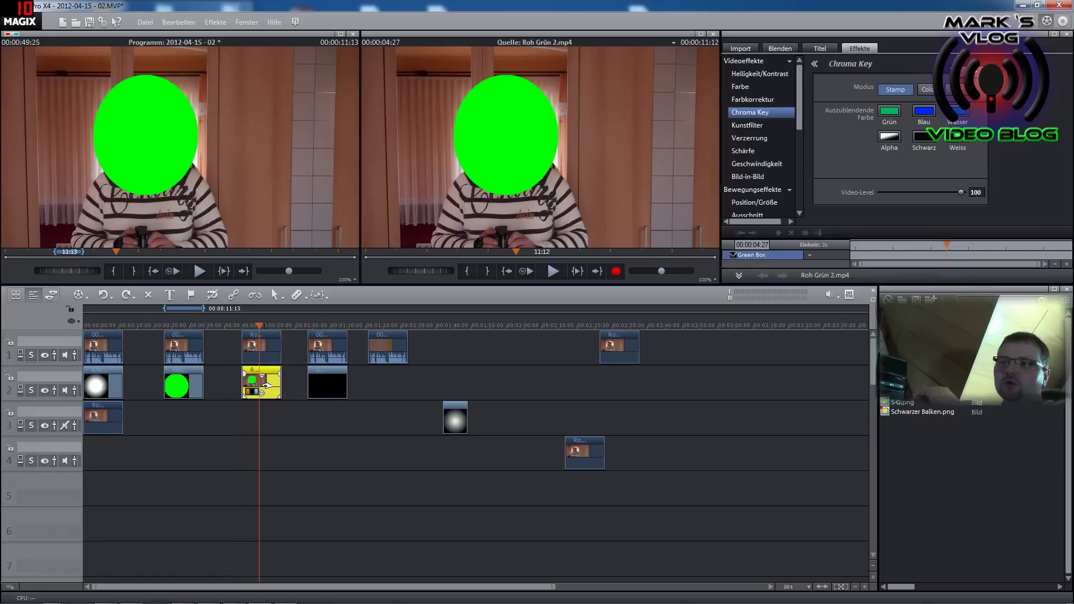
drag(260, 388, 279, 423)
click(248, 324)
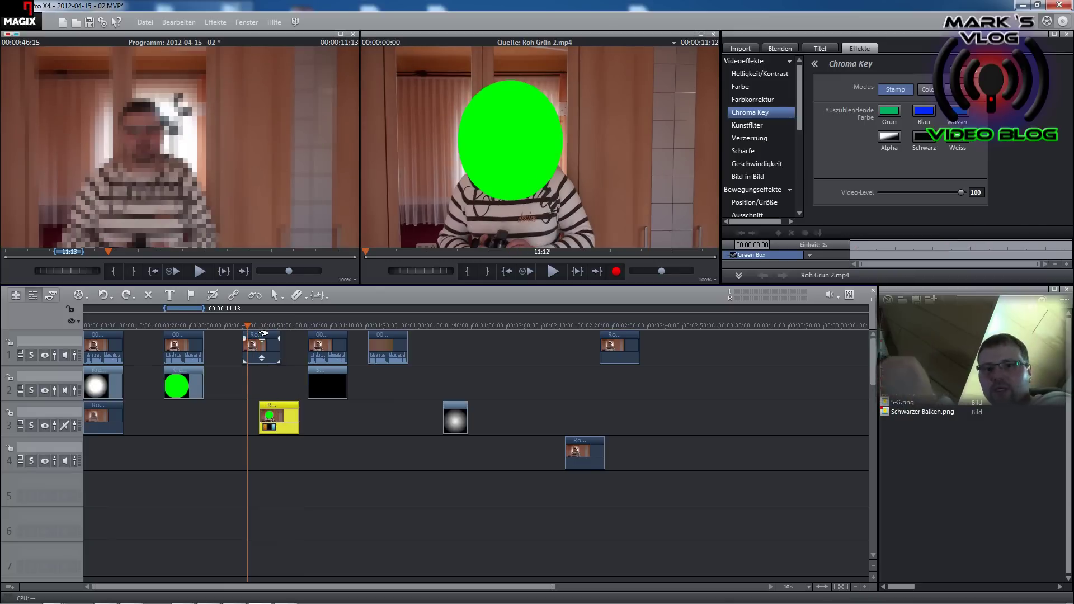
drag(247, 325, 250, 325)
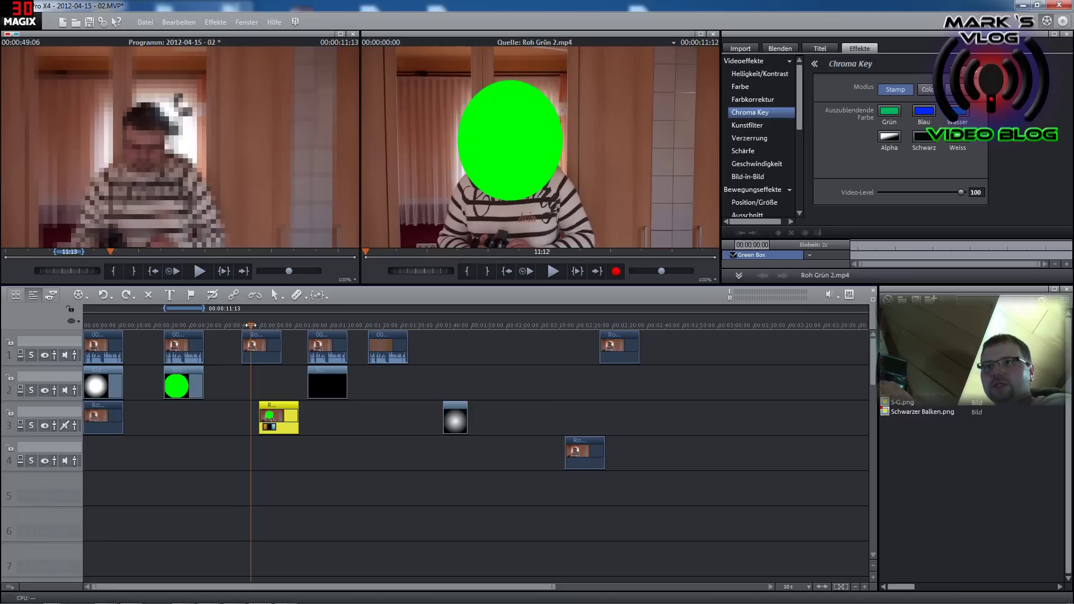
drag(286, 417, 271, 387)
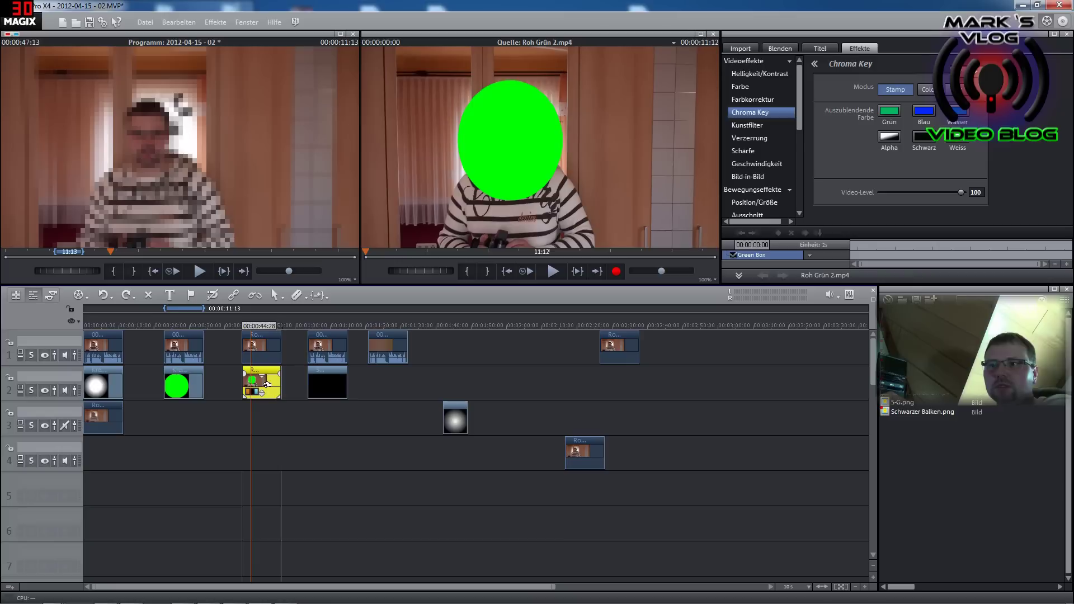
click(256, 325)
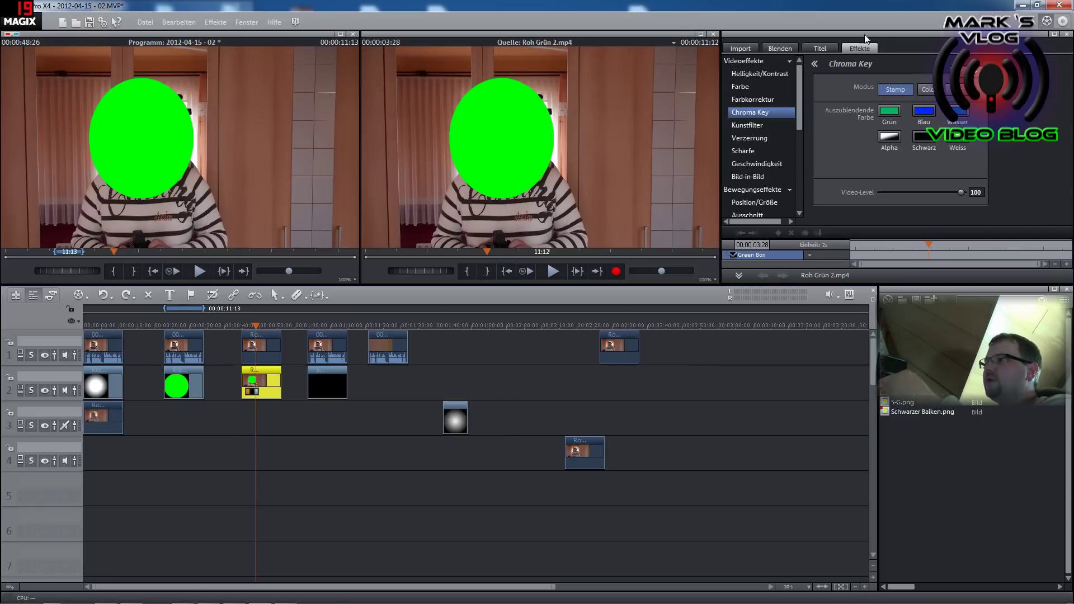
Step: Key out green in Roh Grün 2.mp4 with Chroma Key and lower its Schwellwert to the minimum
click(741, 114)
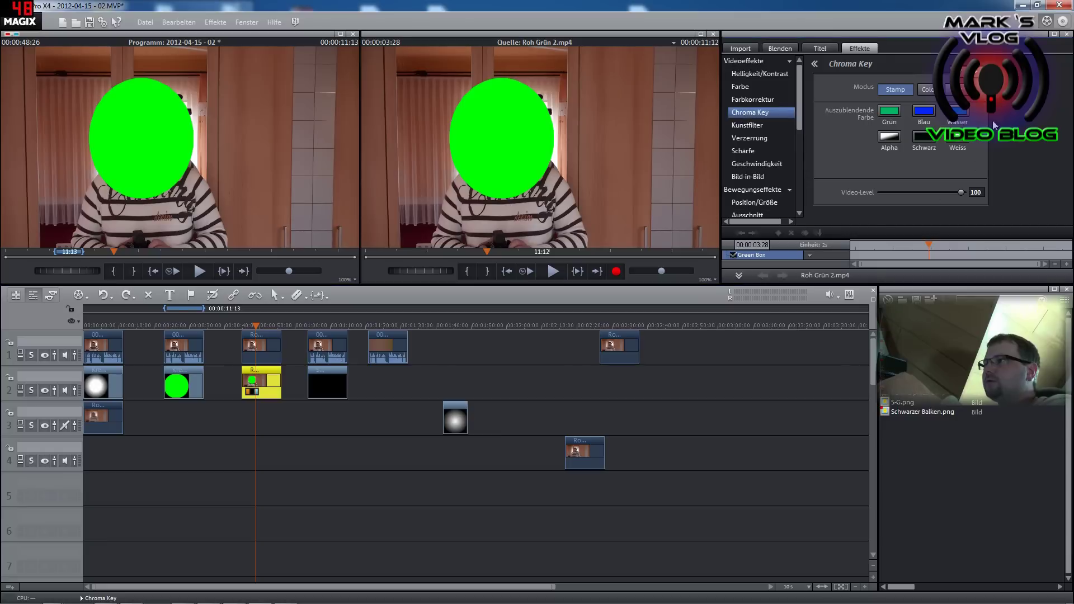
click(890, 113)
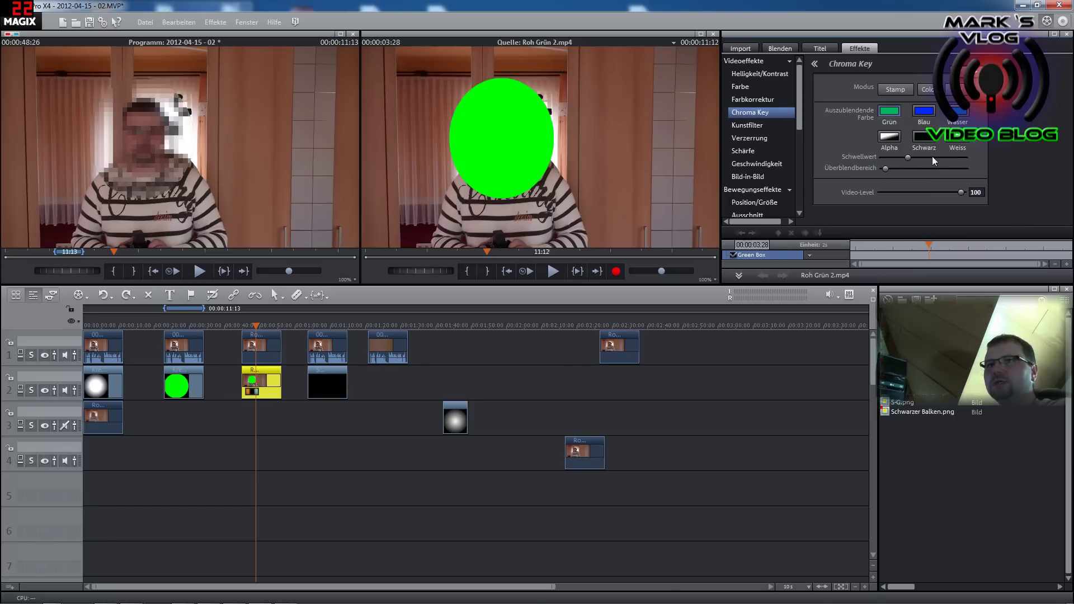
drag(907, 157, 877, 161)
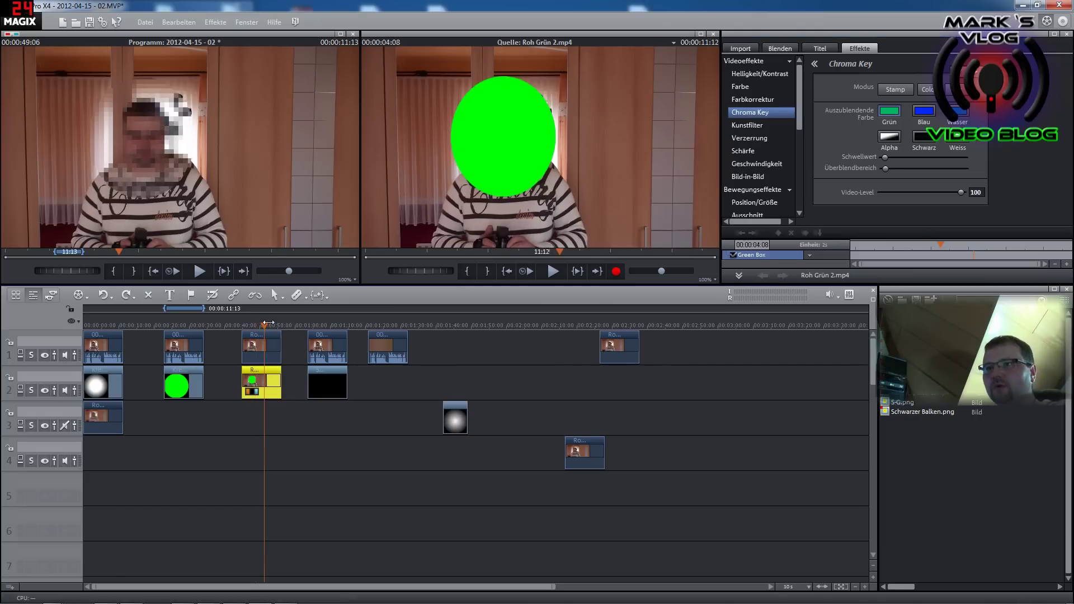
Step: Scrub and play the third clip to check the green-keyed pixelated face
click(271, 323)
drag(278, 321, 249, 325)
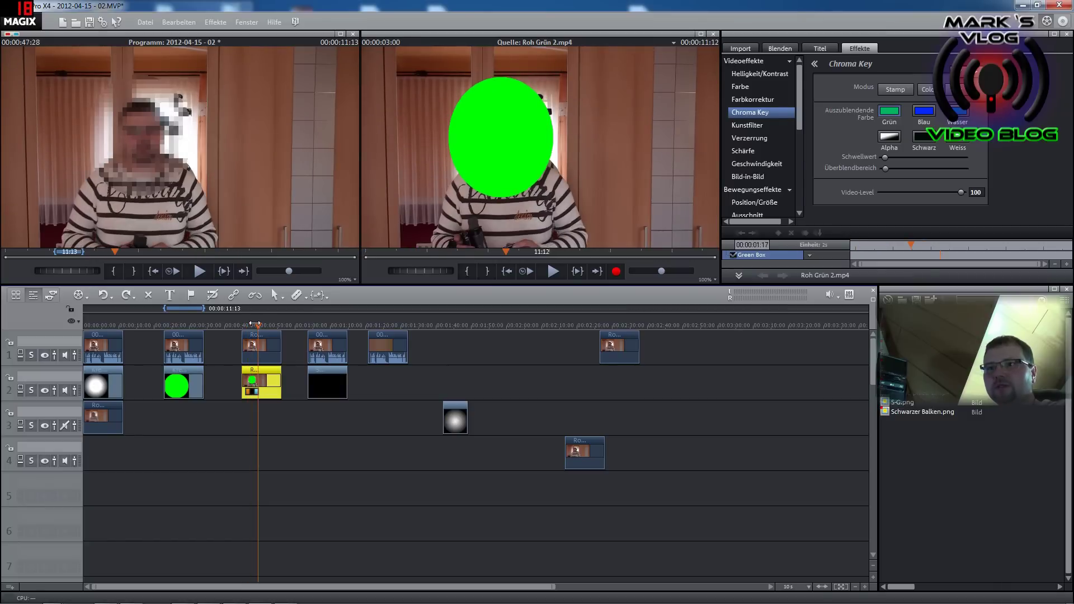
click(200, 274)
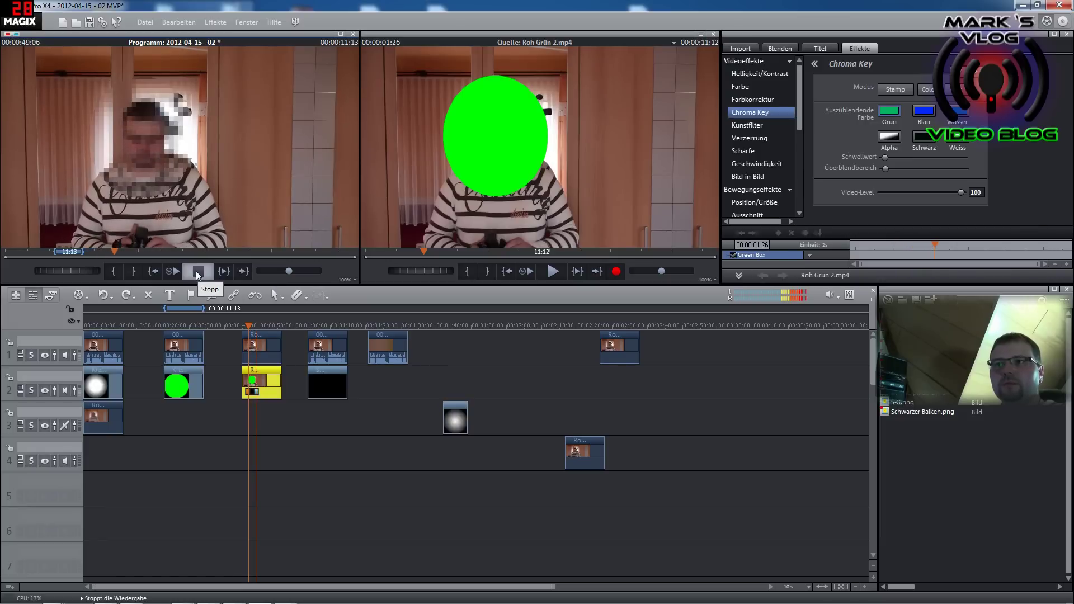
click(199, 274)
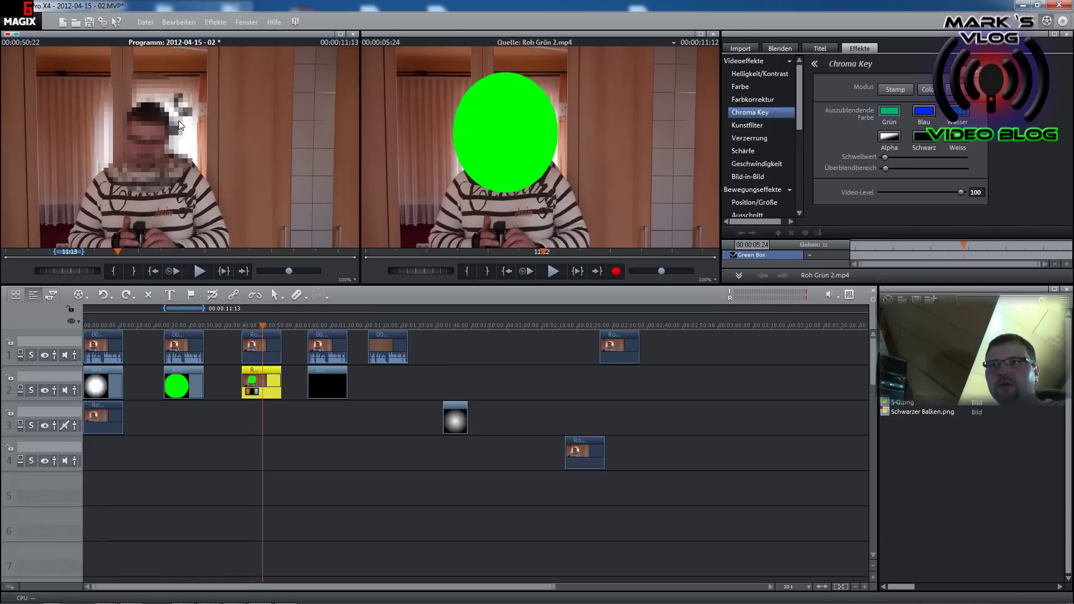
click(268, 395)
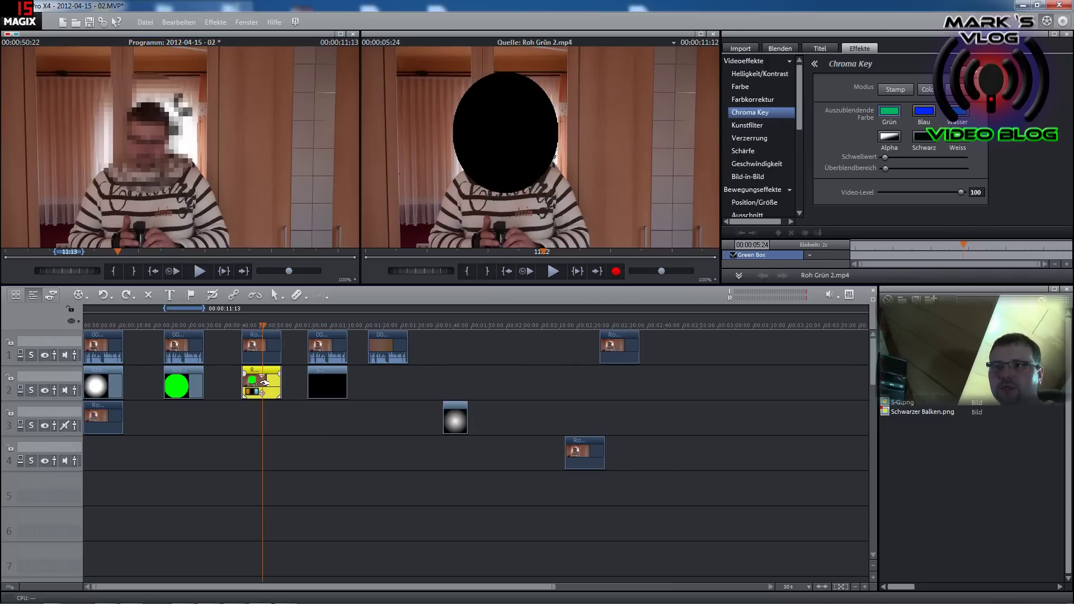
Step: Move Schwarzer Balken.png off the fourth clip to view the original footage, and put it back in its place on track 2
click(327, 383)
drag(327, 384, 409, 386)
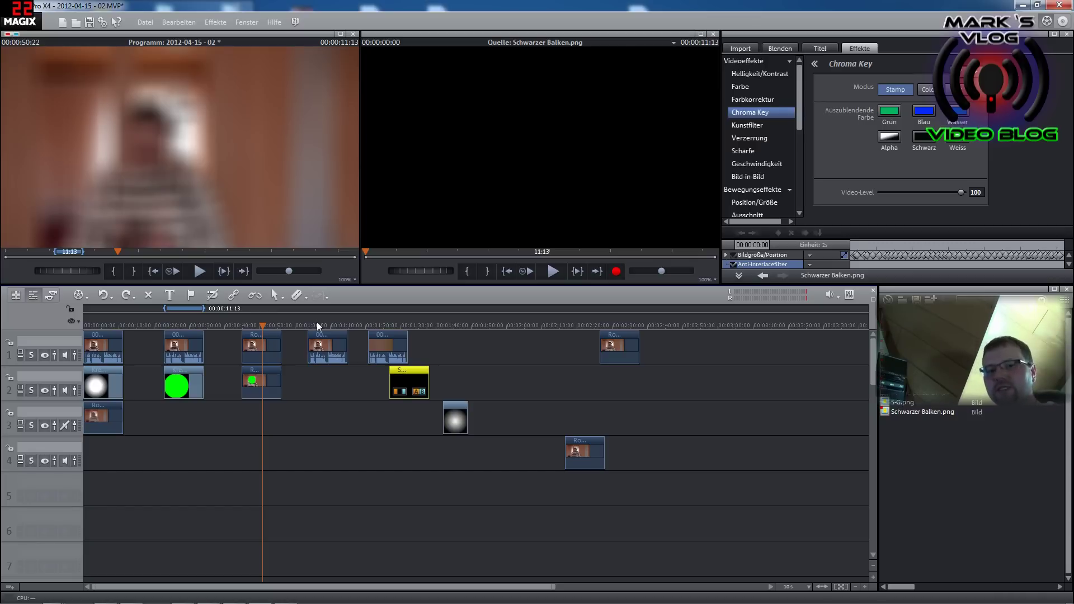
click(316, 322)
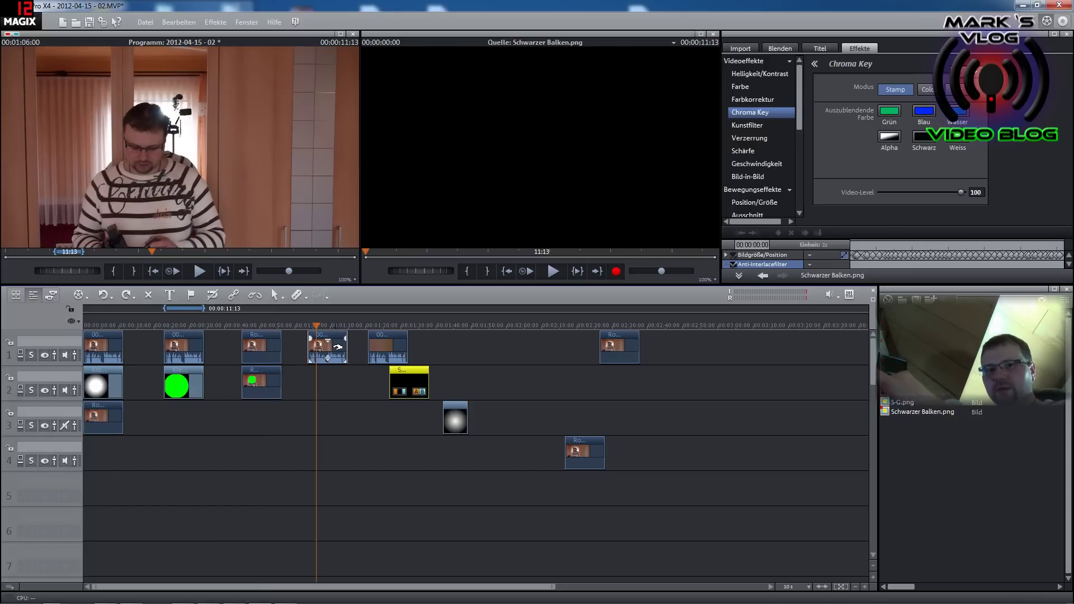
click(413, 382)
drag(412, 382, 331, 382)
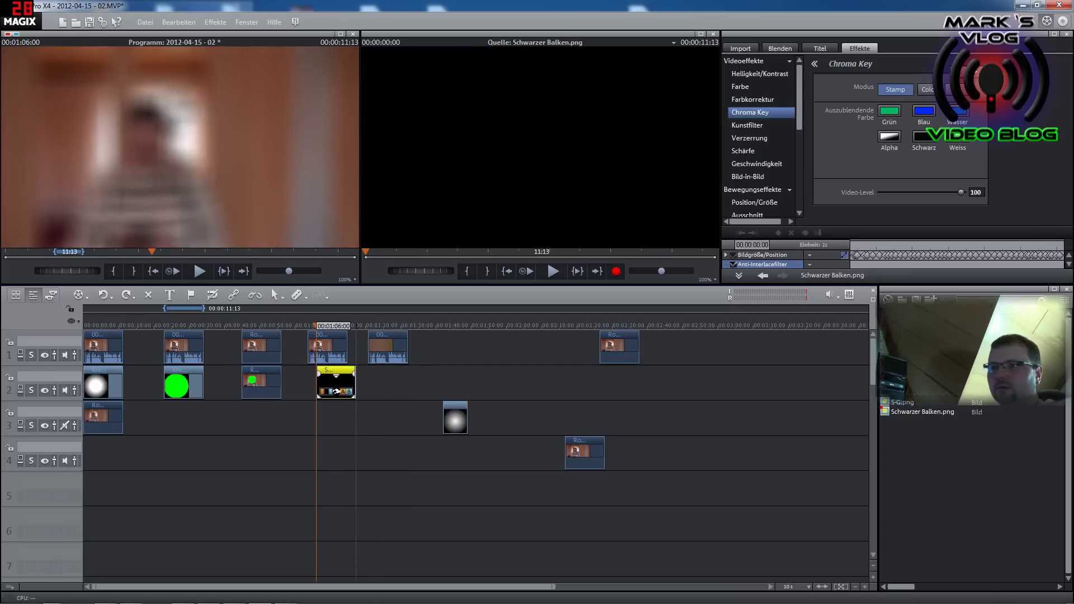
click(327, 328)
click(314, 326)
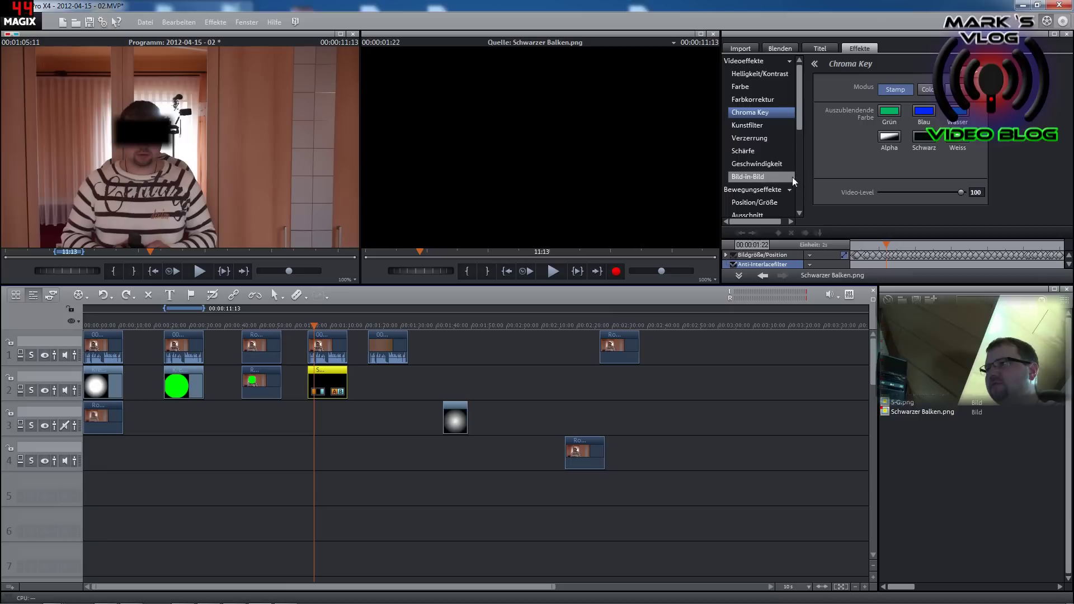
Step: Go to the black bar's first Bildgröße/Position keyframe and play the fourth clip for about four seconds
click(771, 191)
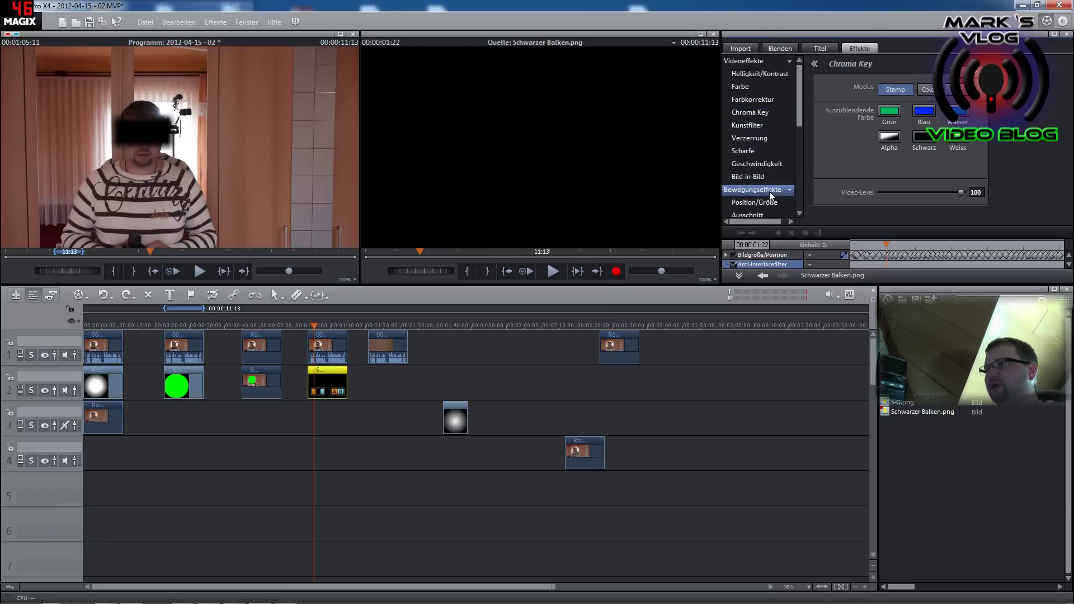
click(850, 256)
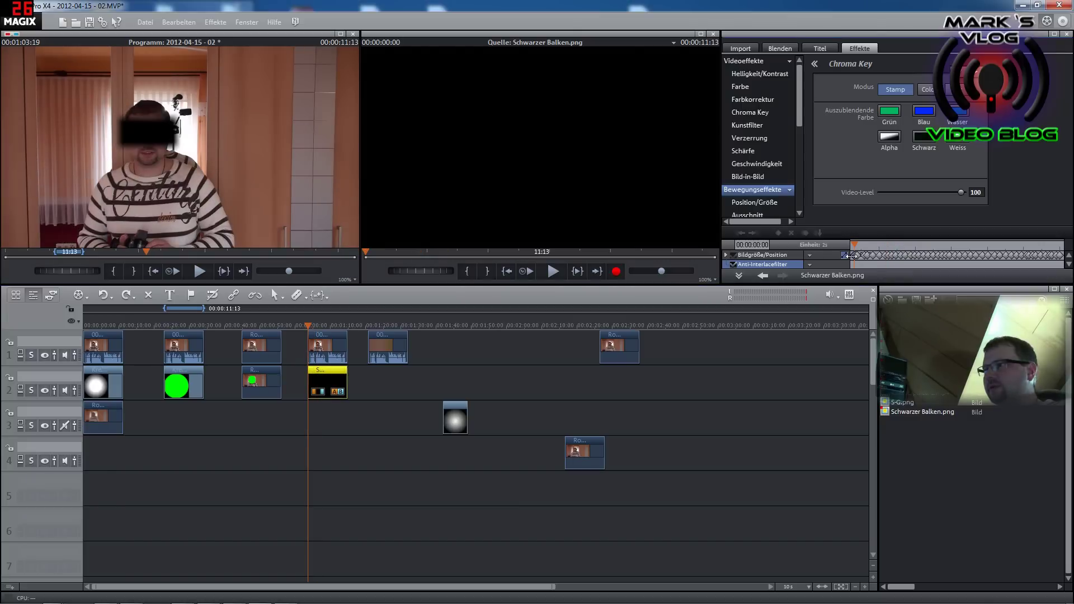
click(148, 140)
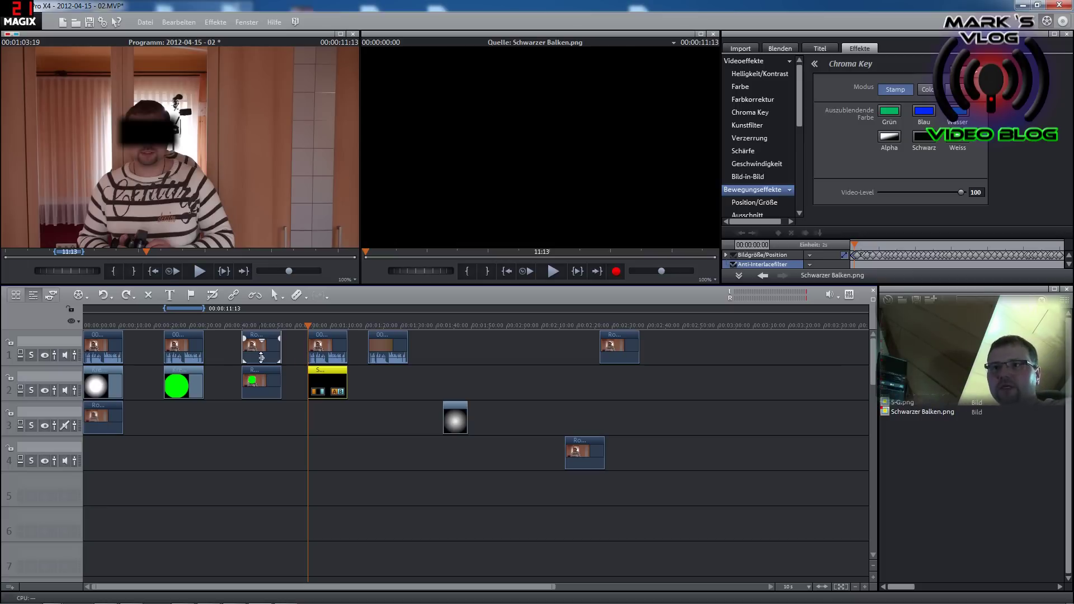
click(196, 272)
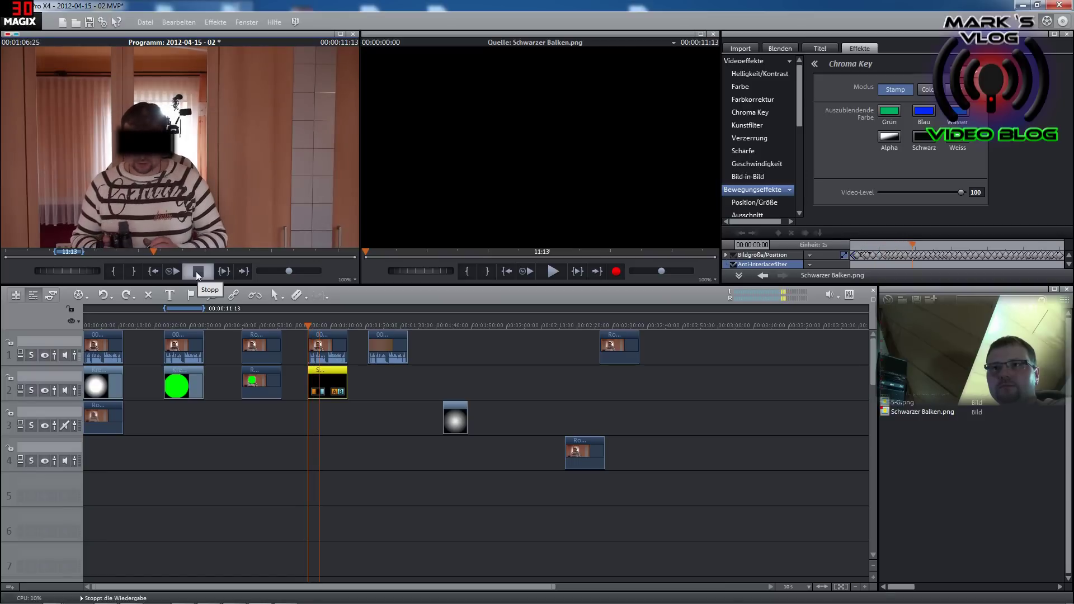
click(196, 271)
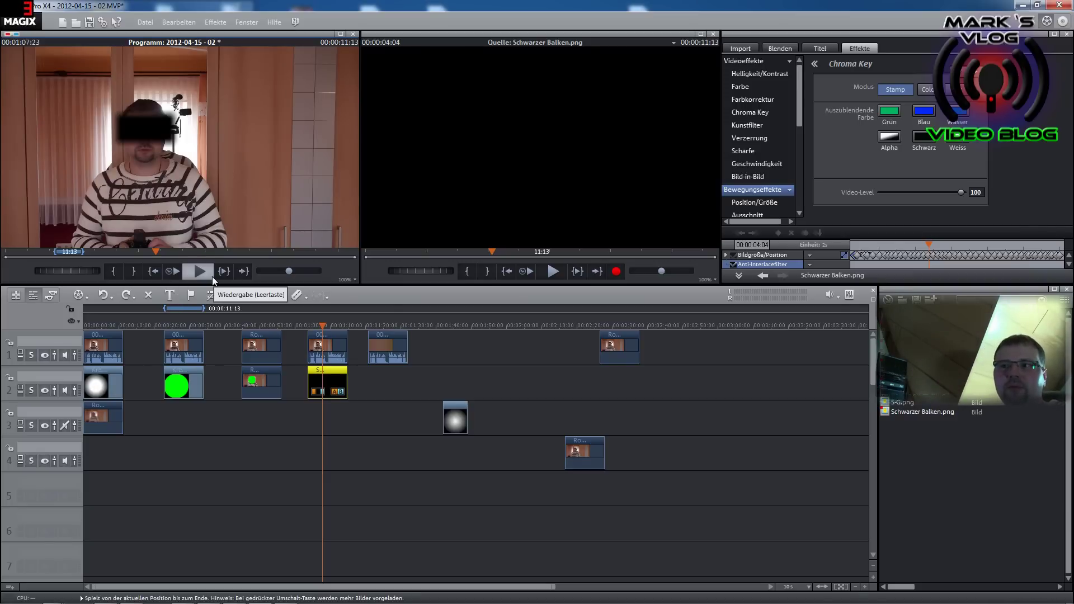
Step: Move the gradient circle mask farther along track 3 and Roh verpixelt 1.mp4 from track 4 to the free space on track 1
drag(423, 395, 622, 473)
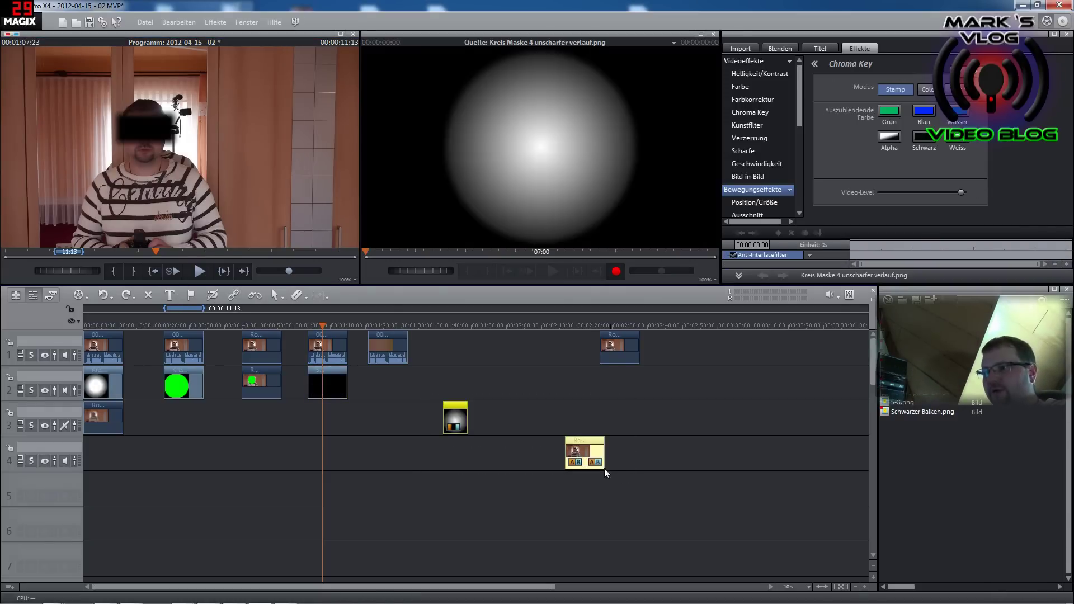
drag(457, 416, 626, 411)
drag(756, 448, 474, 324)
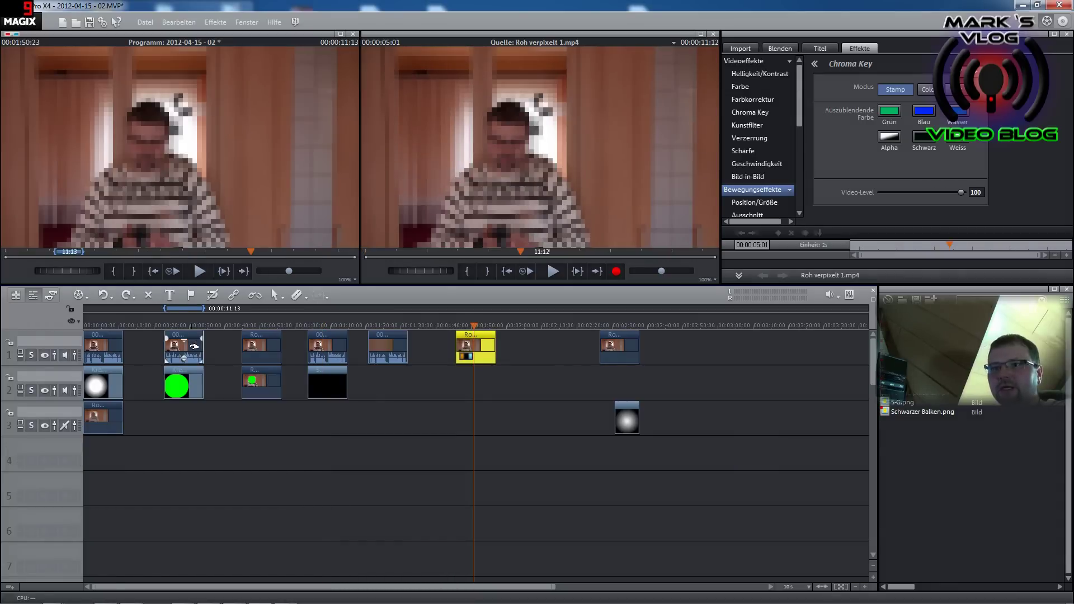
Step: Move the first 00006.MTS clip behind the pixelated clip on track 1, and shift the last clip and the gradient mask farther along
drag(109, 345, 135, 345)
drag(403, 409, 534, 347)
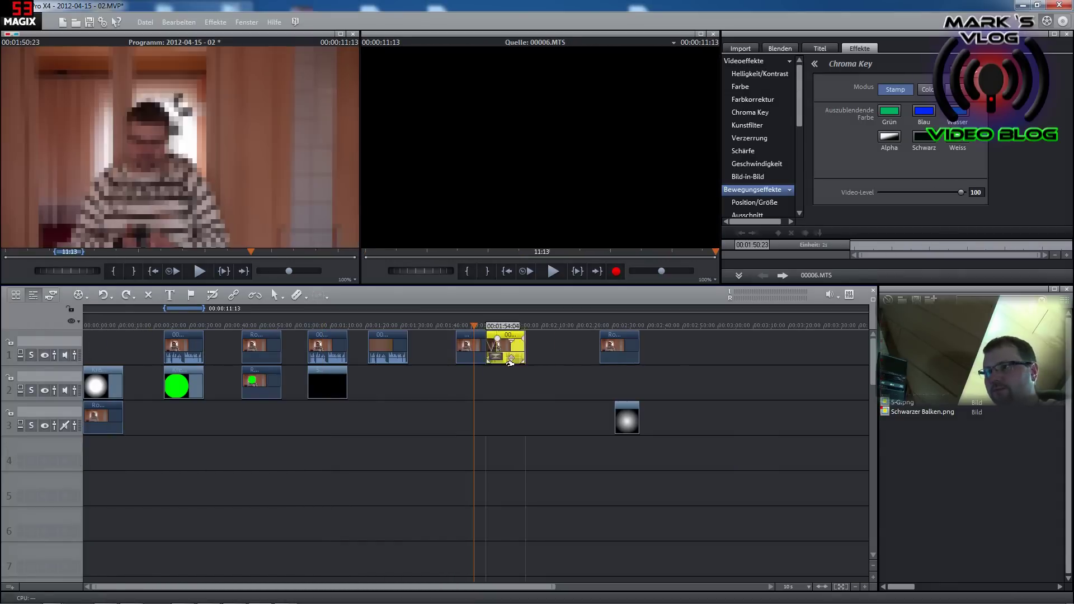
drag(620, 347, 666, 347)
click(638, 421)
drag(637, 421, 704, 420)
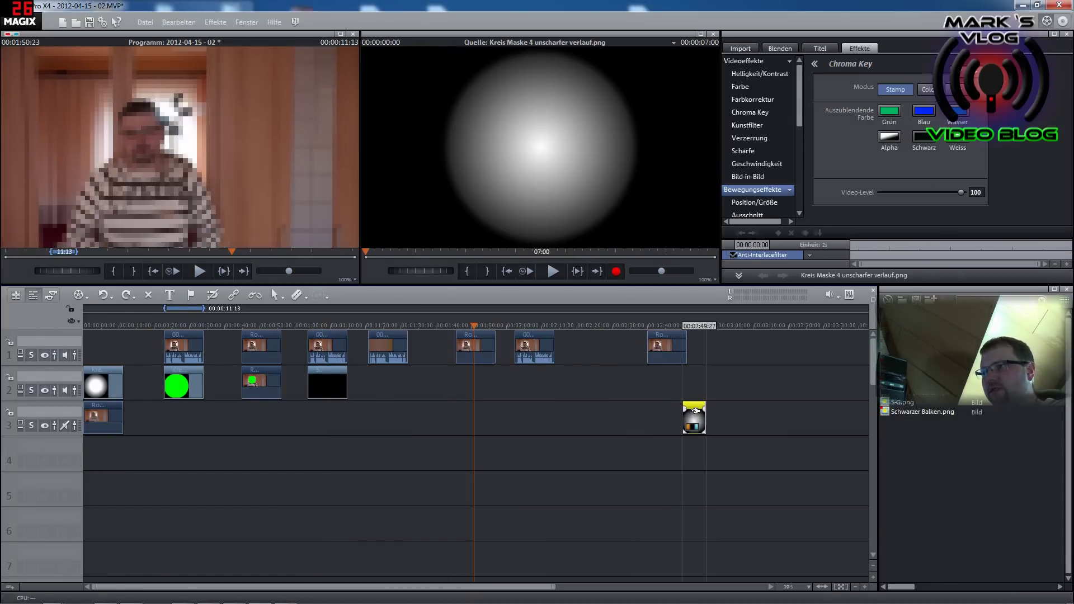
Step: Open the NewBlueFX Premium effect Pixelator for the moved 00006.MTS clip, with the playhead inside that clip
click(530, 325)
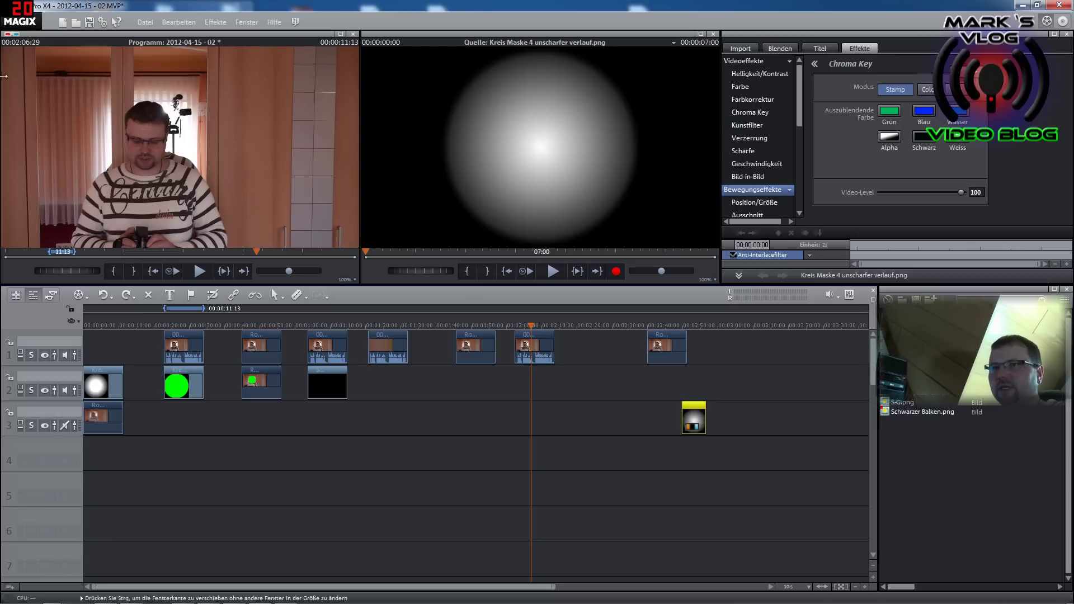
click(543, 348)
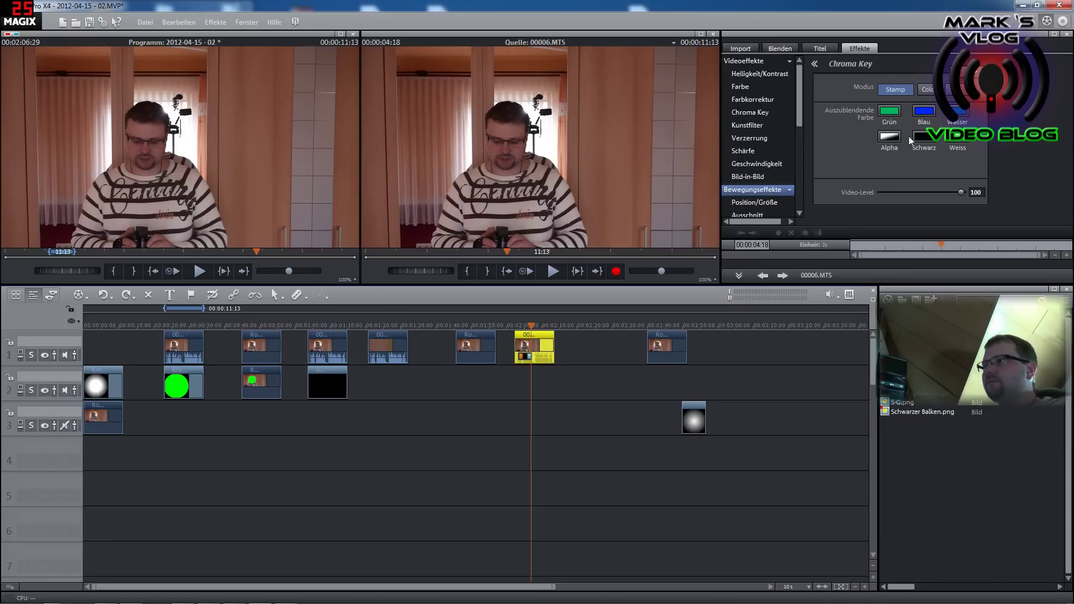
drag(800, 95, 791, 178)
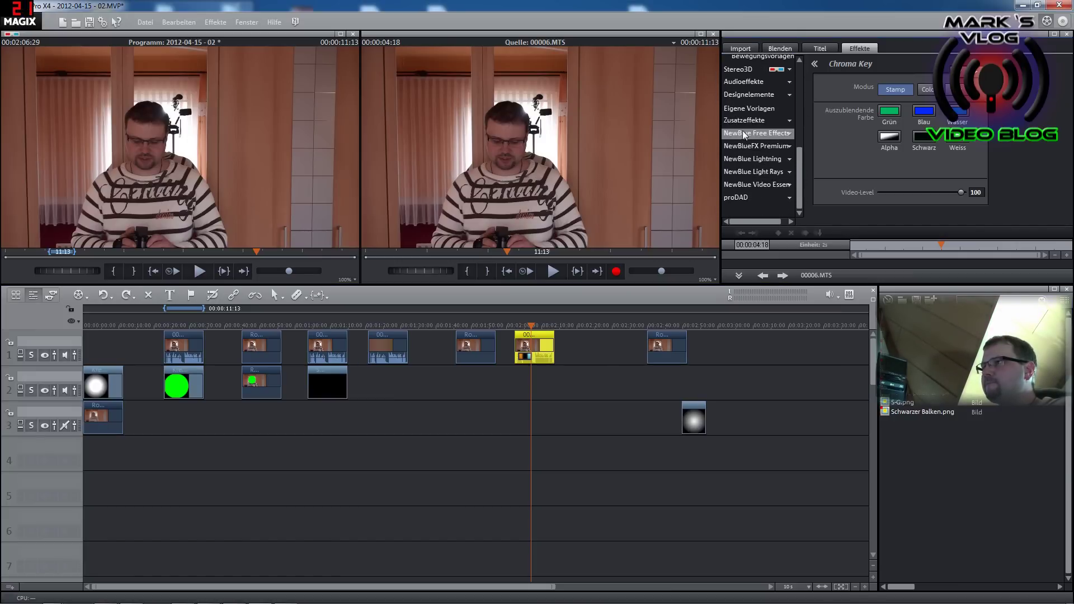
click(744, 134)
click(754, 159)
drag(797, 161, 797, 175)
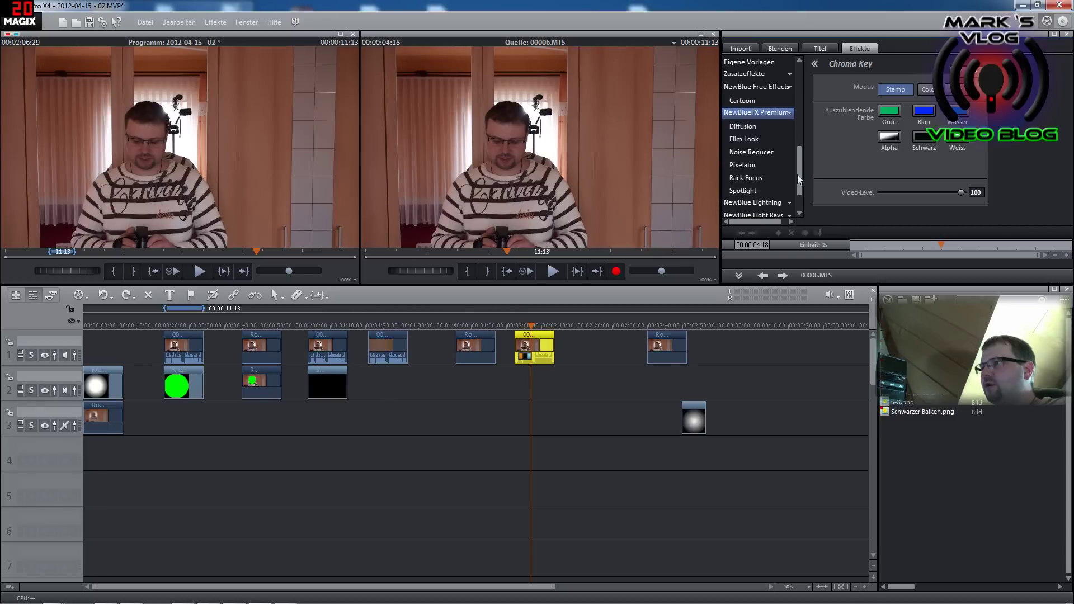
click(744, 166)
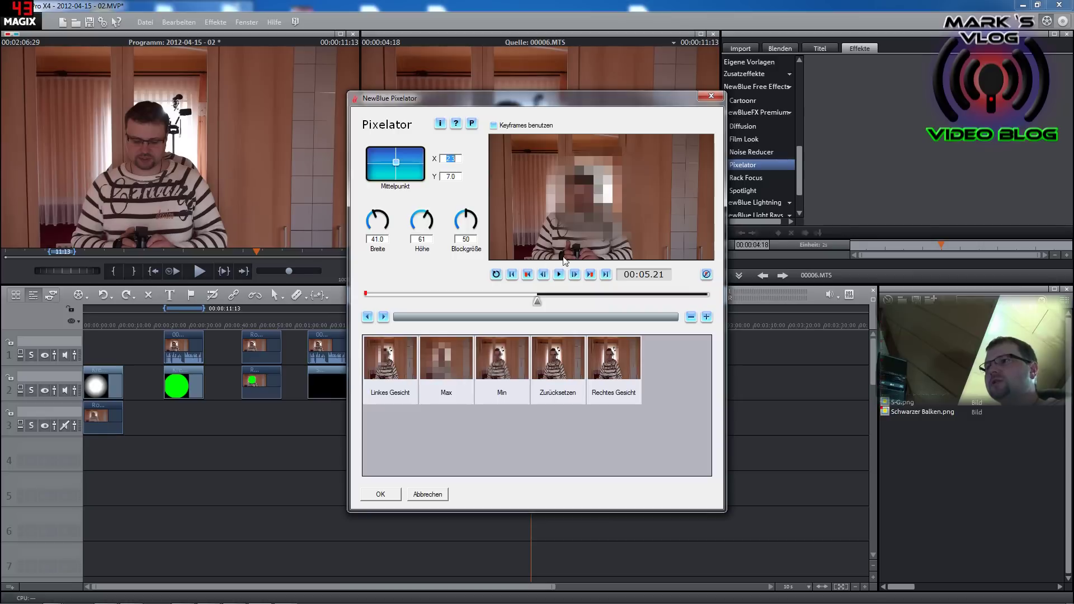
Step: Enable Pixelator keyframes and, at the clip's start, set the centre to X -14.0, Y 7.0, width 38.0, height 46 and block size 42
mouse_move(397, 166)
mouse_down()
mouse_move(384, 175)
mouse_move(405, 166)
mouse_move(392, 167)
mouse_up()
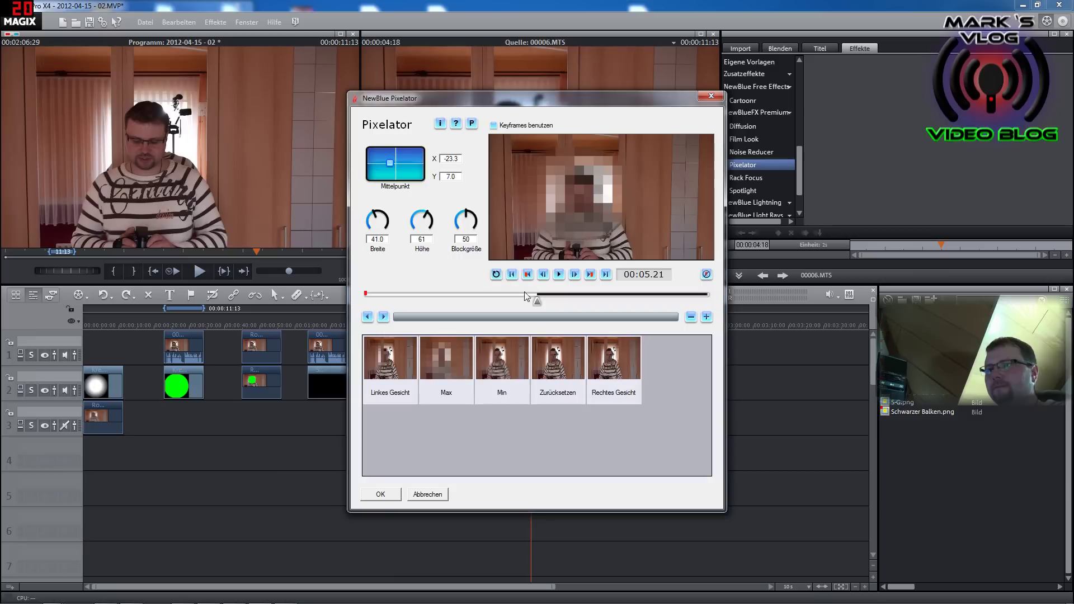
drag(539, 302, 357, 307)
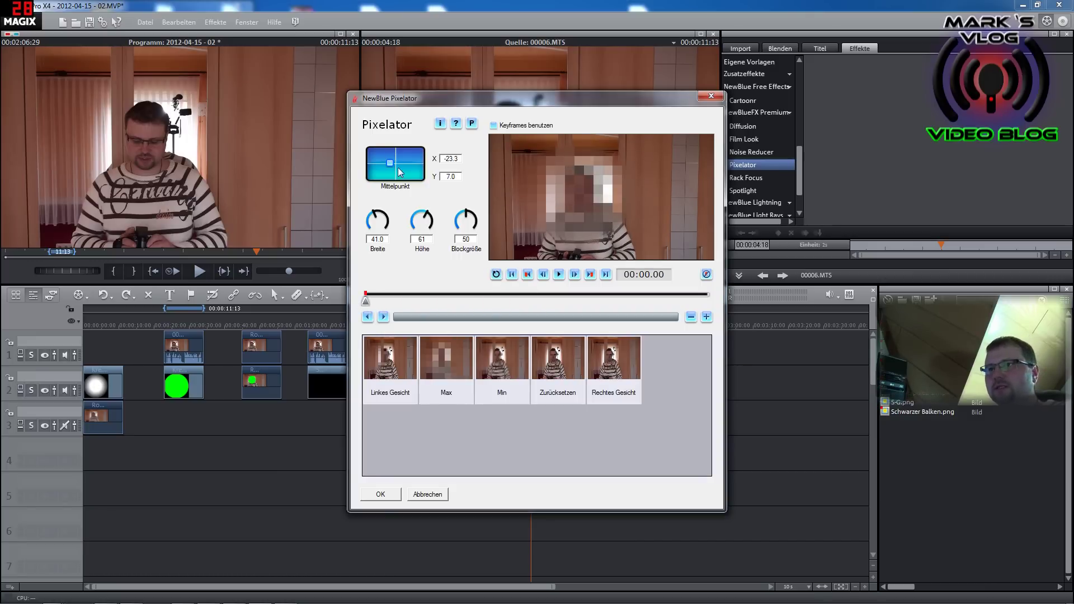
drag(390, 165, 393, 168)
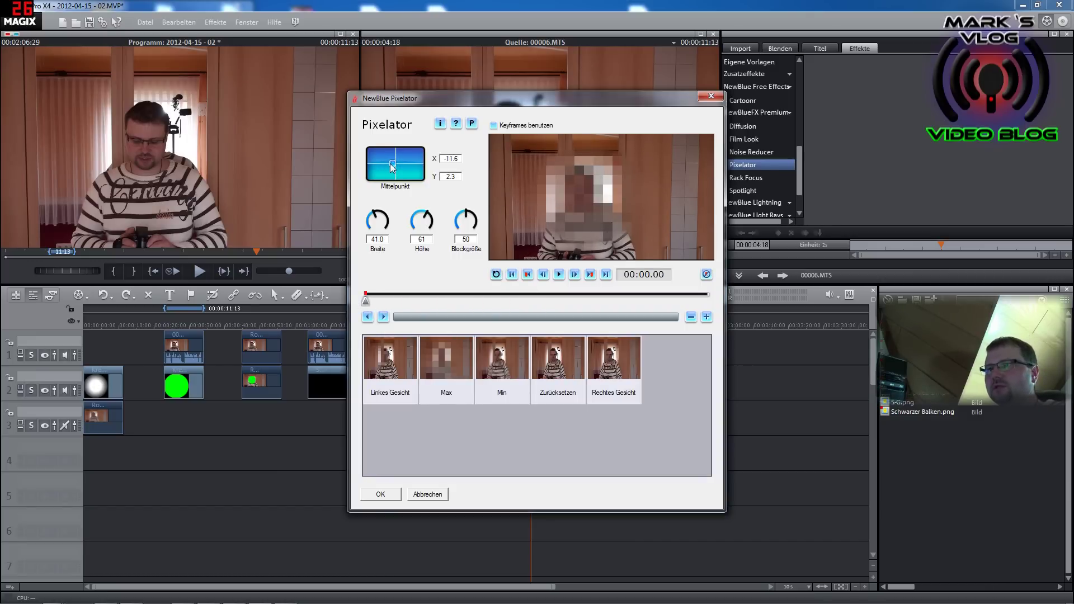
click(494, 126)
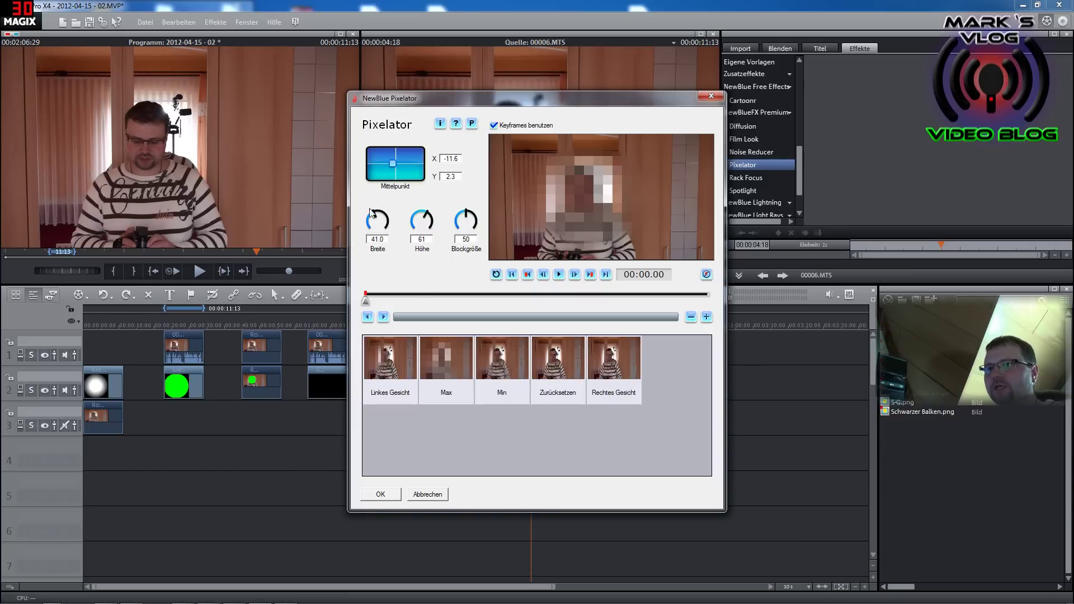
drag(377, 217, 461, 223)
Step: Keyframe the mosaic's centre to follow the face at 00:00.11 and again shortly after at X -18.6, Y 25.6, and advance to 00:01.28
drag(366, 297, 375, 301)
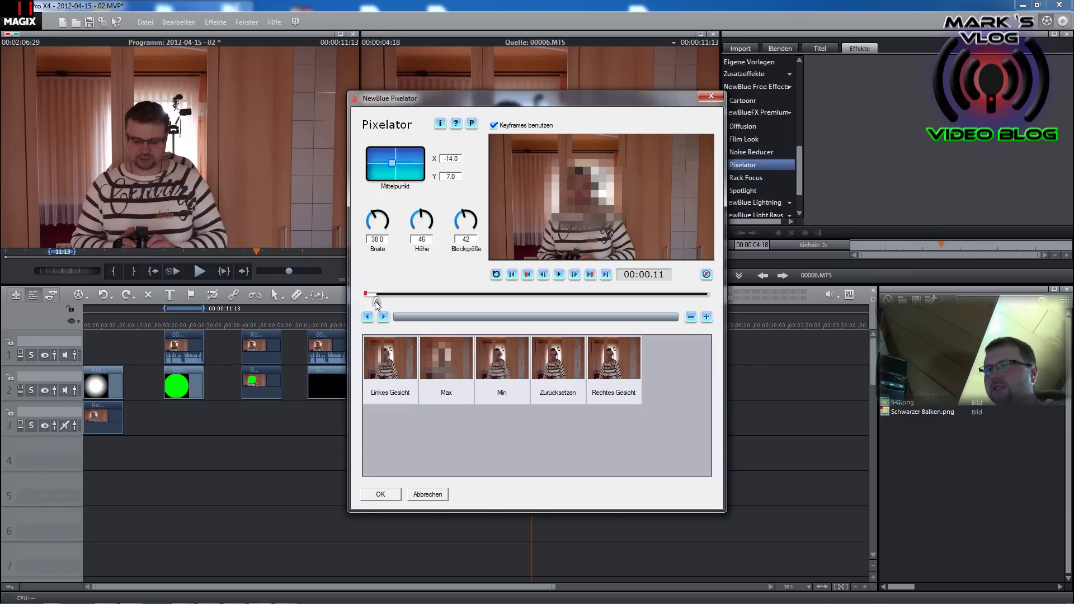
drag(394, 168, 396, 167)
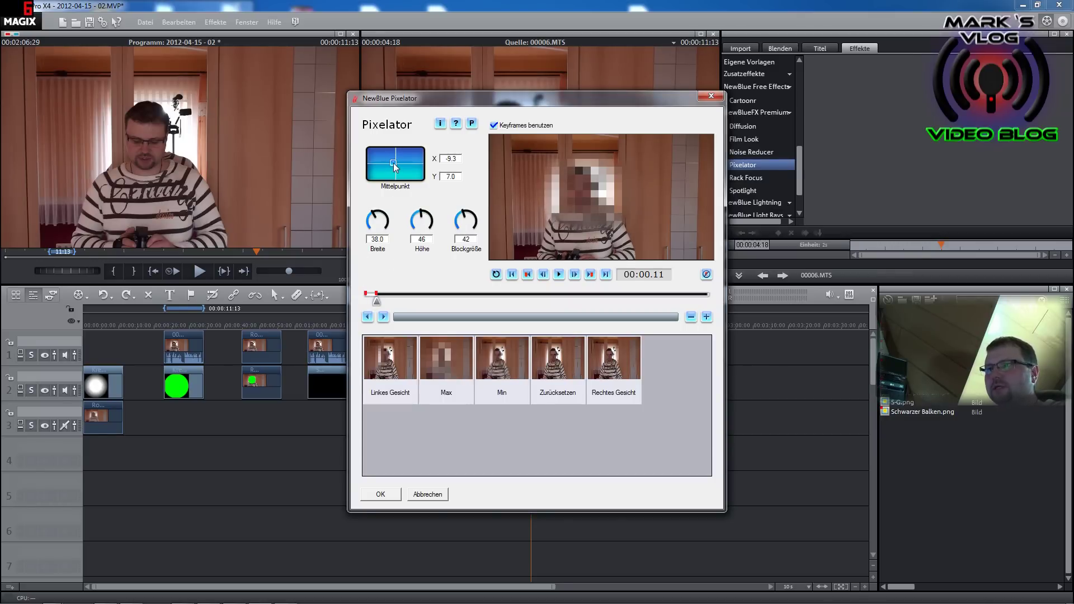
drag(376, 301, 391, 302)
drag(393, 162, 391, 160)
drag(393, 303, 424, 299)
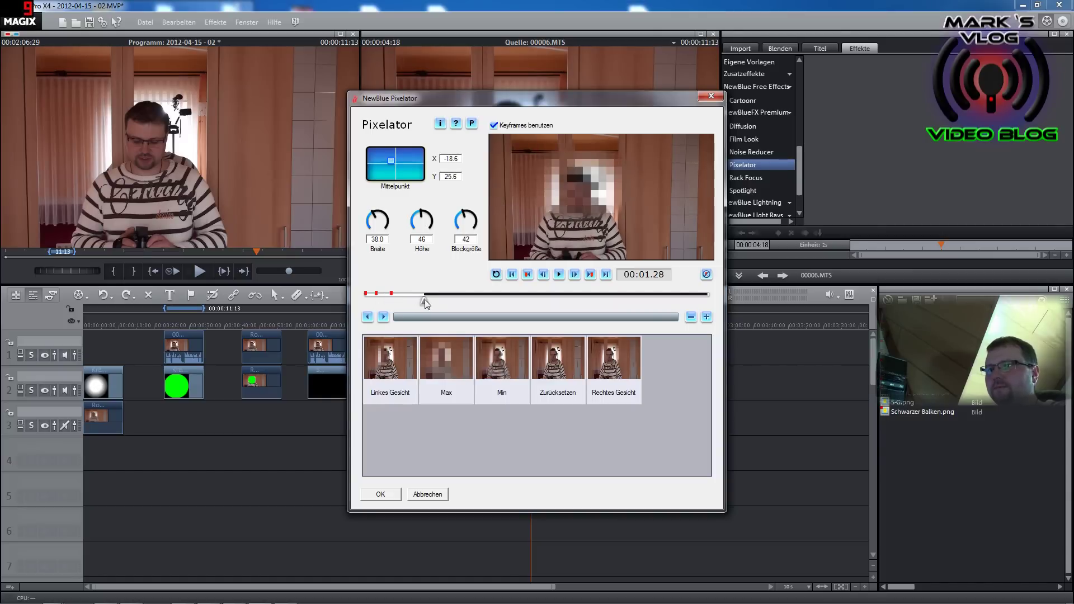